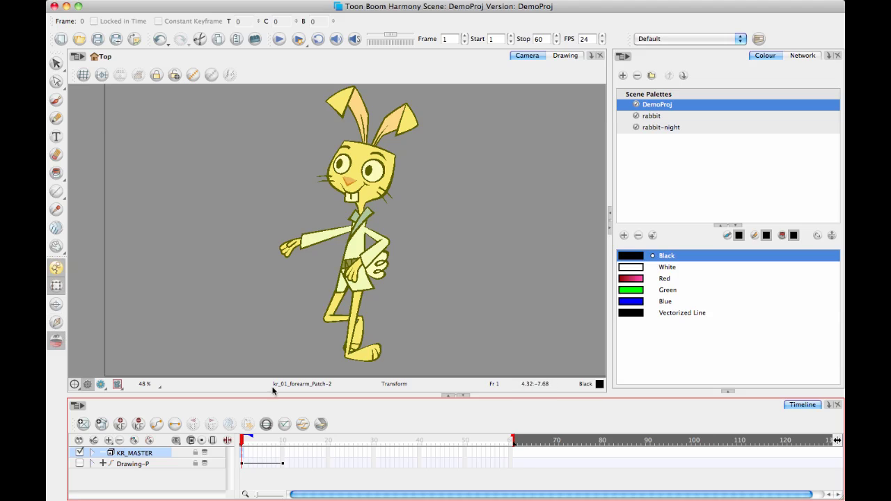
Add keyframes on frames 1 and 2 of the KR_MASTER layer.
{"action": "left_click", "coordinate": [251, 452]}
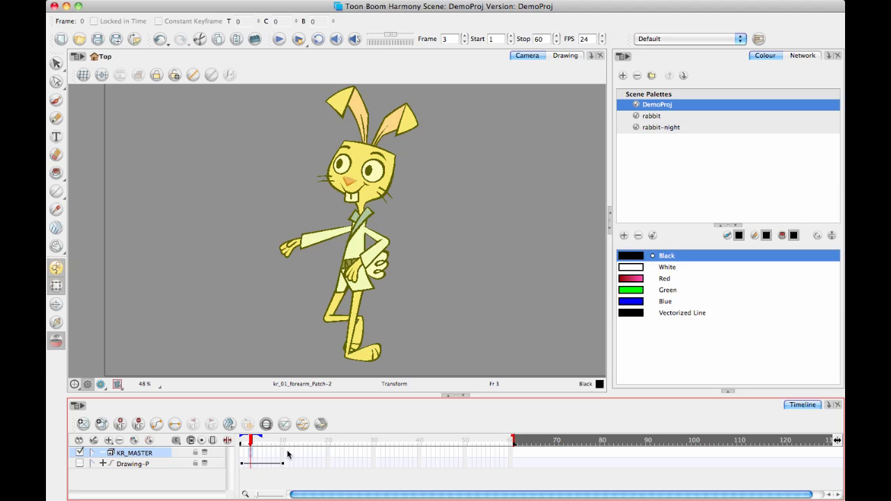
{"action": "left_click", "coordinate": [243, 453]}
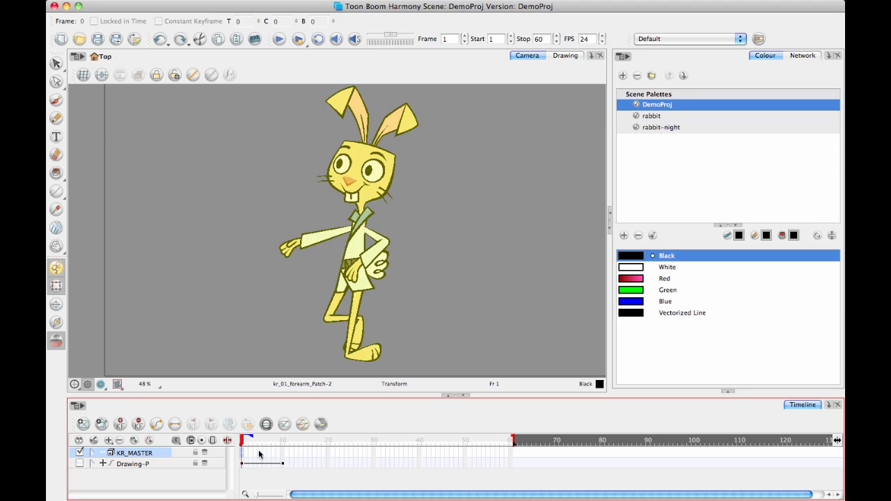
{"action": "left_click", "coordinate": [246, 453]}
{"action": "key", "text": "space"}
{"action": "left_click_drag", "start_coordinate": [421, 306], "coordinate": [421, 282]}
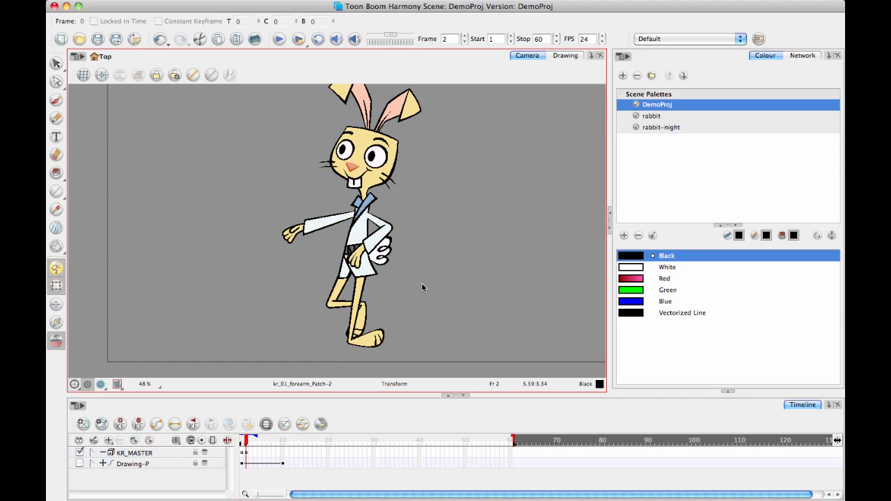
{"action": "left_click", "coordinate": [245, 453]}
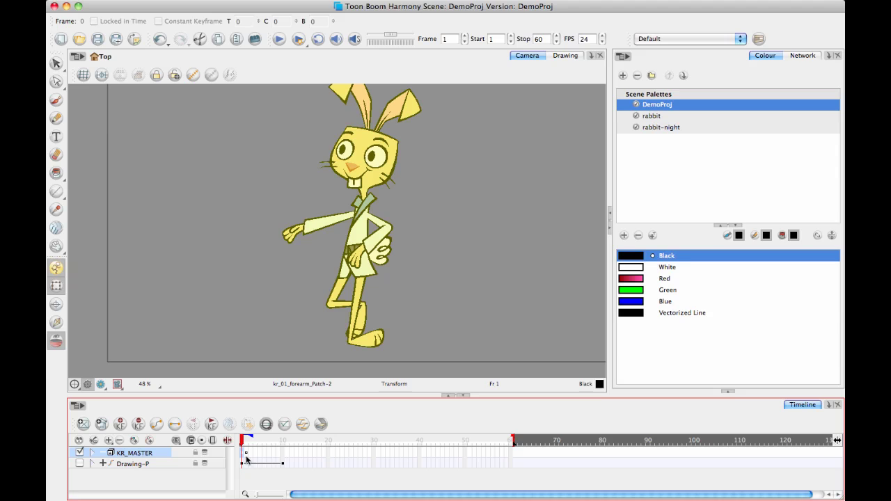
On frame 2, select the rabbit's outstretched arm through its parent peg and rotate the whole arm upward from the shoulder.
{"action": "left_click_drag", "start_coordinate": [324, 259], "coordinate": [248, 235]}
{"action": "key", "text": "2"}
{"action": "key", "text": "2"}
{"action": "key", "text": "2"}
{"action": "key", "text": "space"}
{"action": "left_click", "coordinate": [279, 197]}
{"action": "left_click", "coordinate": [332, 181]}
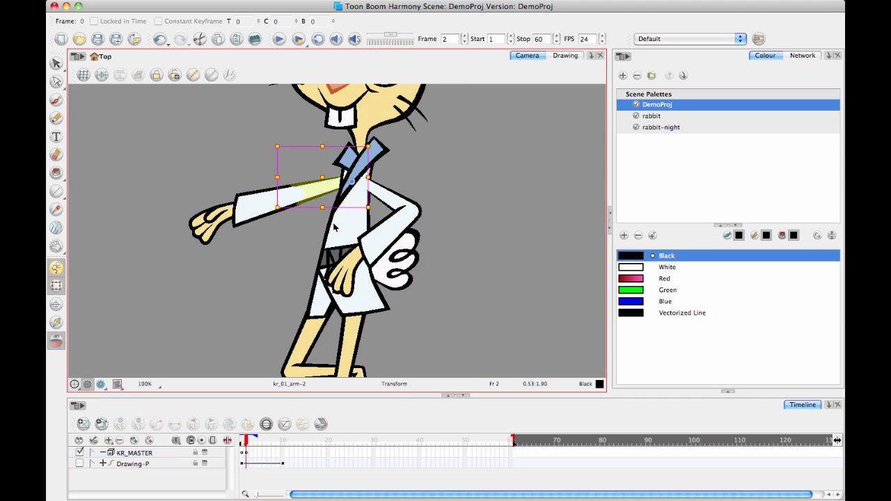
{"action": "key", "text": "b"}
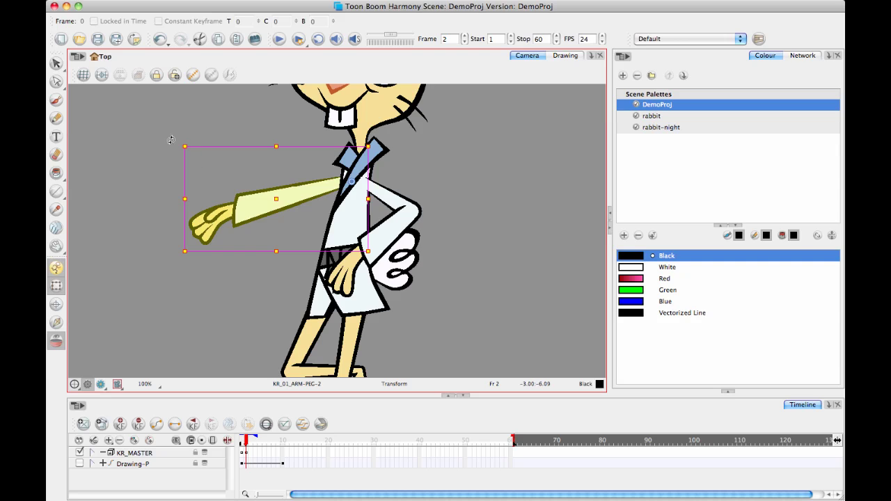
{"action": "left_click_drag", "start_coordinate": [174, 140], "coordinate": [201, 44]}
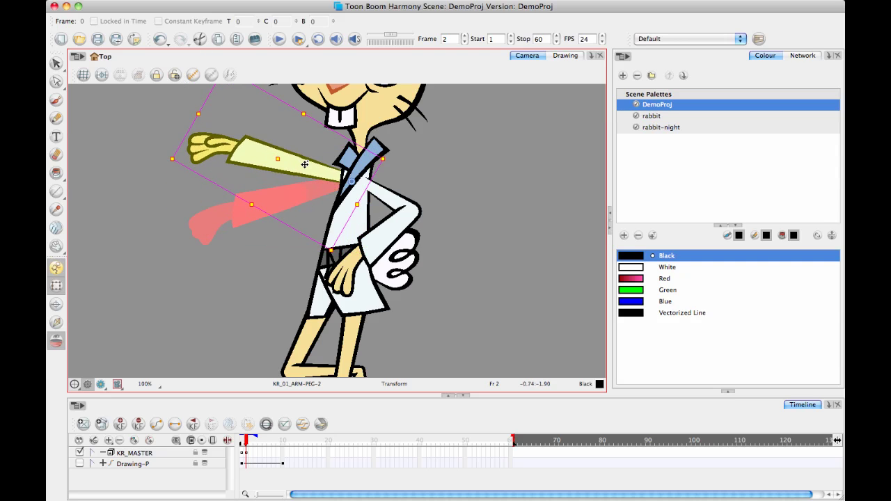
Shift the raised arm slightly up and outward at the shoulder and rotate it further upward on frame 2.
{"action": "left_click_drag", "start_coordinate": [304, 165], "coordinate": [295, 152]}
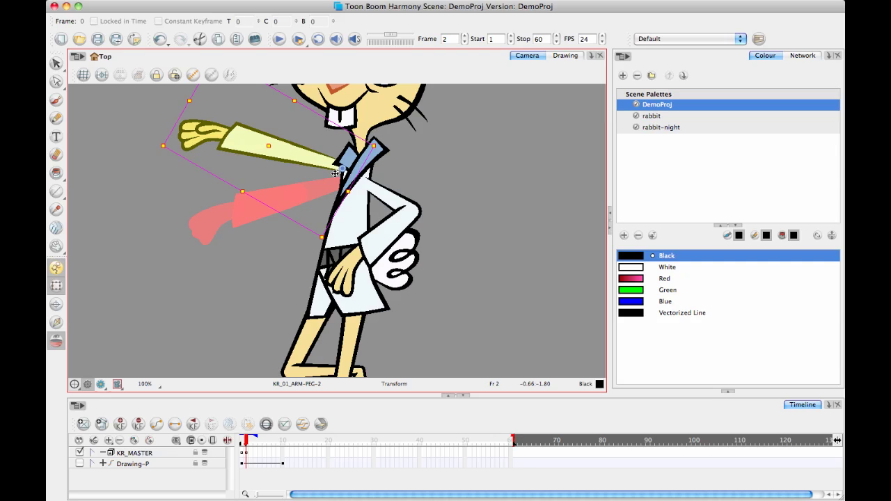
{"action": "key", "text": "space"}
{"action": "left_click_drag", "start_coordinate": [223, 229], "coordinate": [208, 249]}
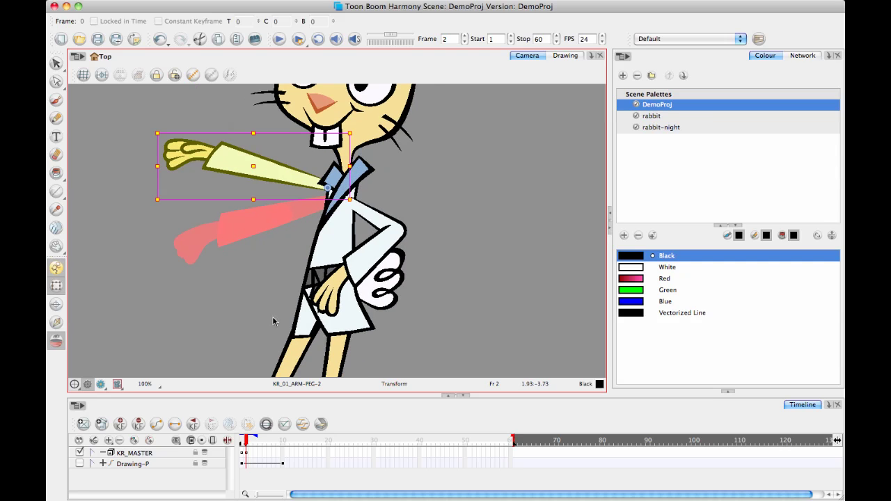
{"action": "left_click_drag", "start_coordinate": [246, 440], "coordinate": [246, 440]}
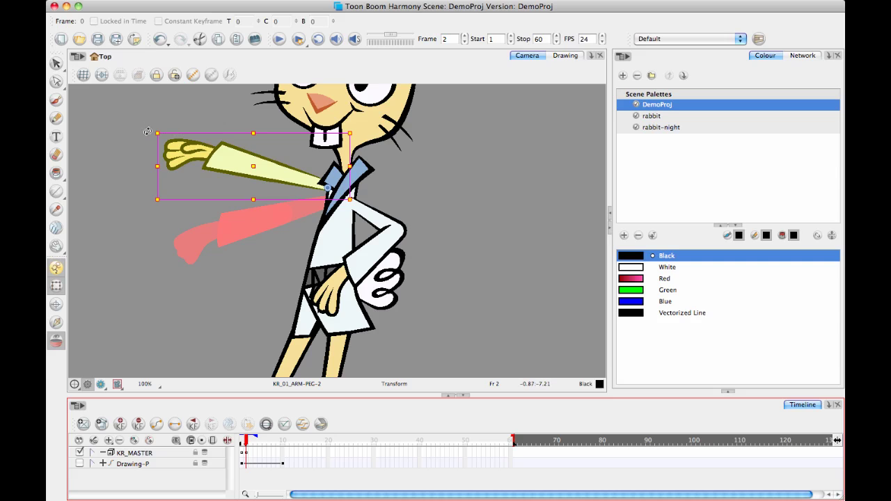
{"action": "left_click_drag", "start_coordinate": [147, 129], "coordinate": [156, 101]}
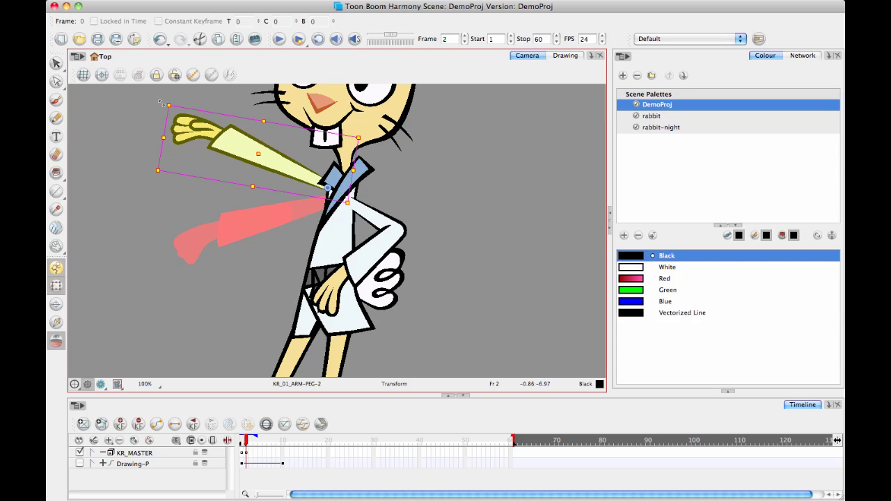
{"action": "left_click_drag", "start_coordinate": [160, 96], "coordinate": [168, 82]}
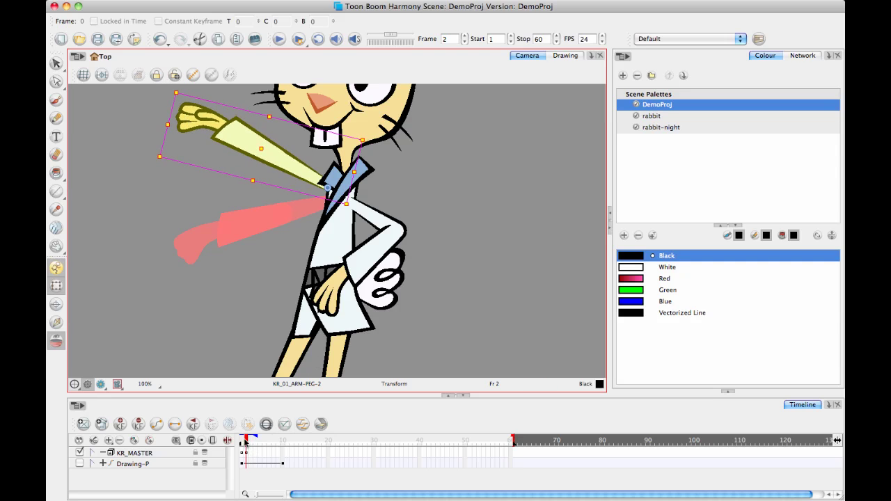
Move the raised-arm keyframe from frame 2 to frame 3 on KR_MASTER and add a new keyframe on frame 2.
{"action": "left_click", "coordinate": [244, 453]}
{"action": "left_click", "coordinate": [261, 453]}
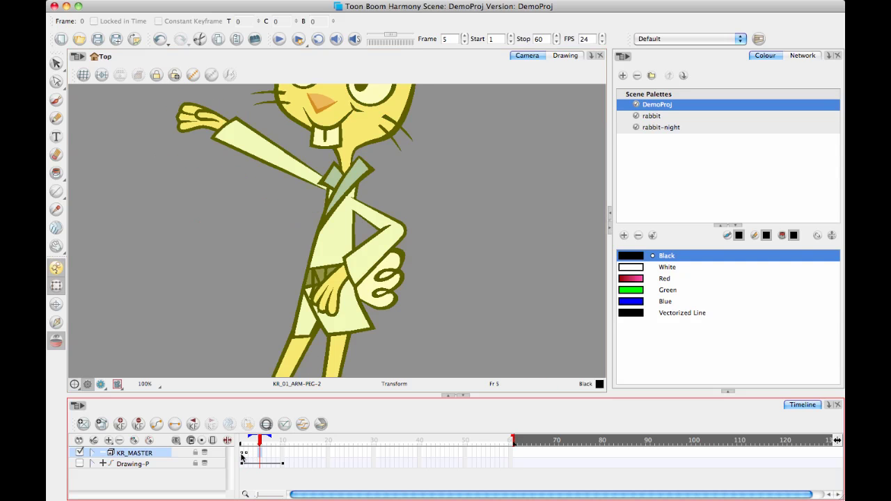
{"action": "left_click", "coordinate": [243, 455]}
{"action": "left_click", "coordinate": [246, 454]}
{"action": "left_click_drag", "start_coordinate": [246, 452], "coordinate": [251, 455]}
{"action": "left_click", "coordinate": [245, 454]}
{"action": "left_click", "coordinate": [245, 456]}
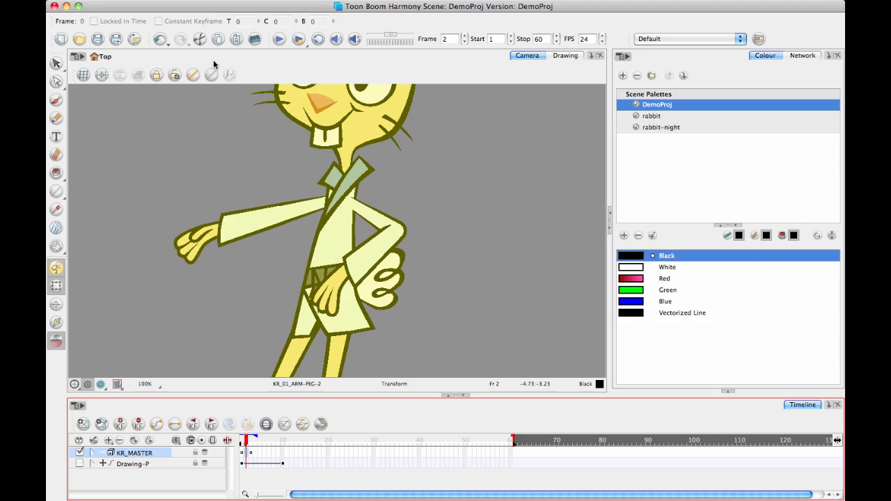
Compare the arm pose on frame 1, and on frame 2 rotate the forearm downward from the elbow.
{"action": "left_click", "coordinate": [242, 442]}
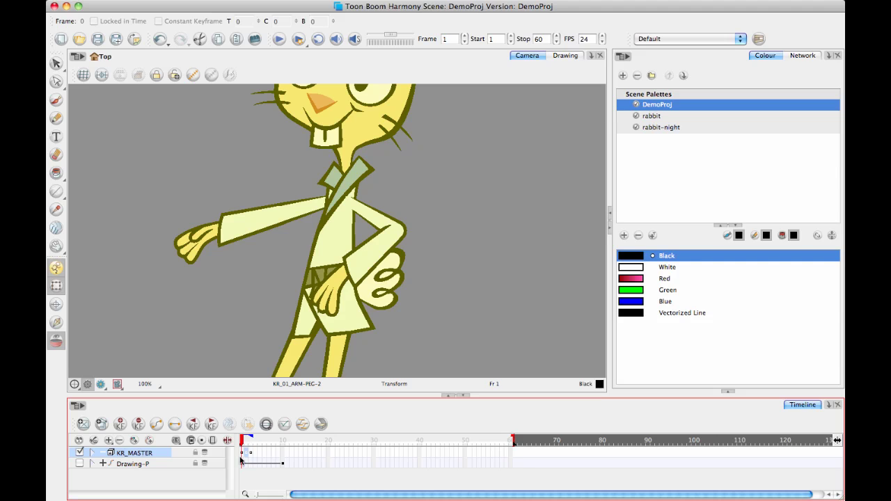
{"action": "left_click", "coordinate": [310, 200]}
{"action": "left_click", "coordinate": [288, 233]}
{"action": "left_click", "coordinate": [333, 199]}
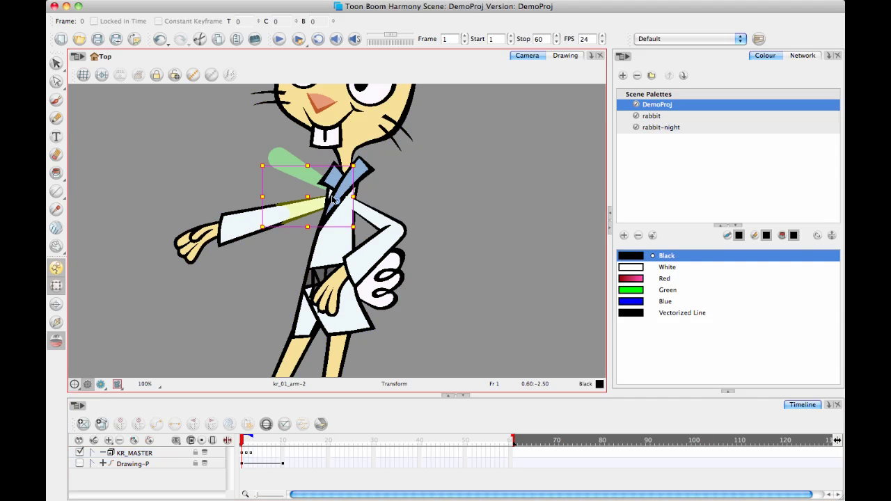
{"action": "key", "text": "b"}
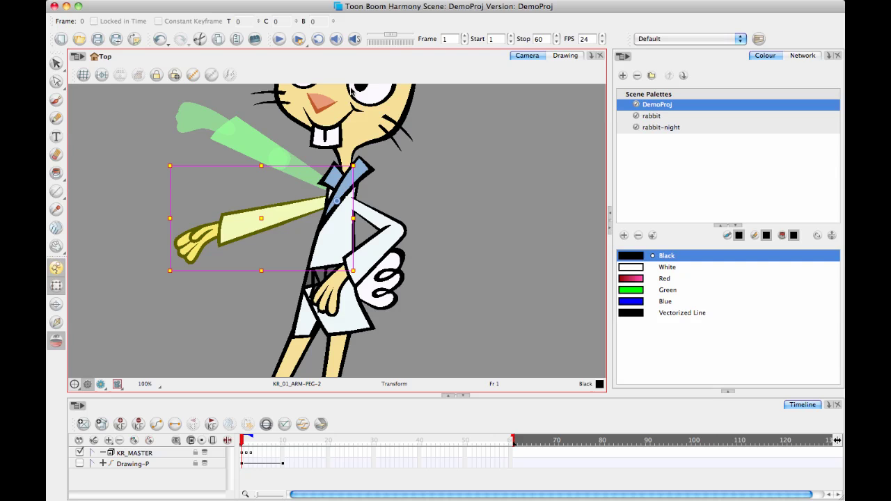
{"action": "left_click", "coordinate": [246, 442]}
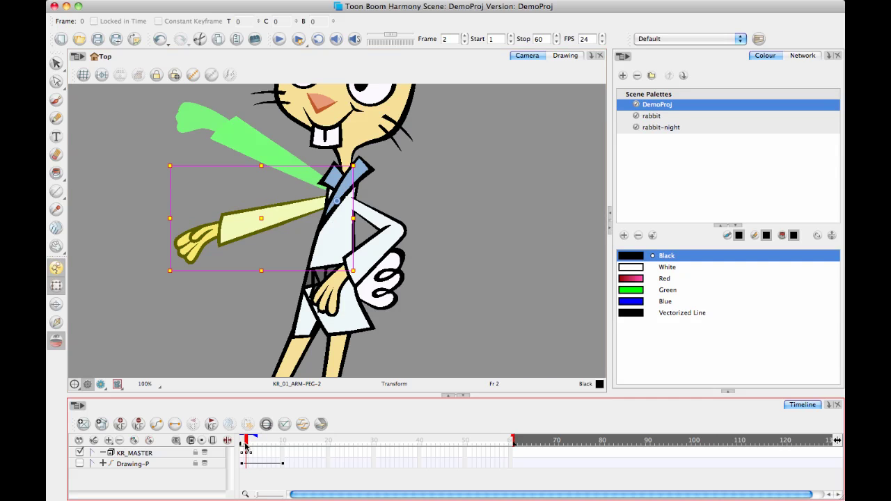
{"action": "left_click", "coordinate": [260, 229]}
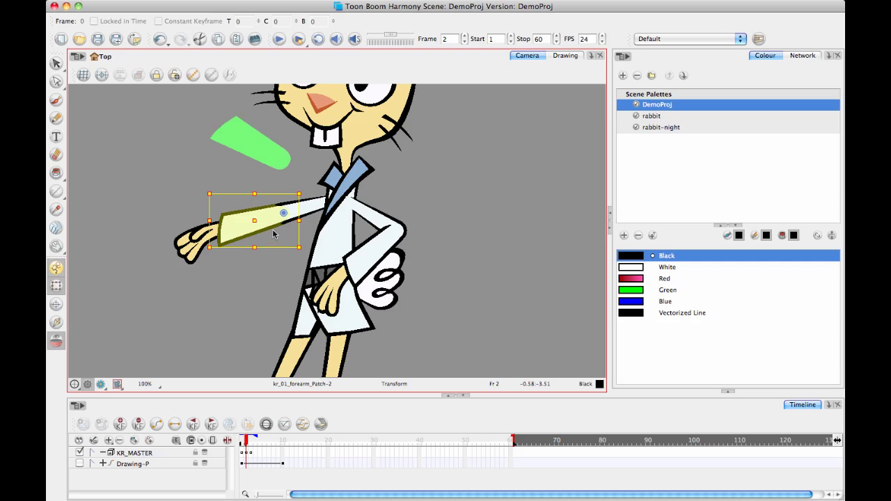
{"action": "left_click_drag", "start_coordinate": [160, 275], "coordinate": [171, 304]}
{"action": "key", "text": "Escape"}
Select the whole arm's peg on frame 2 and rotate it slightly upward around the shoulder.
{"action": "left_click", "coordinate": [336, 207]}
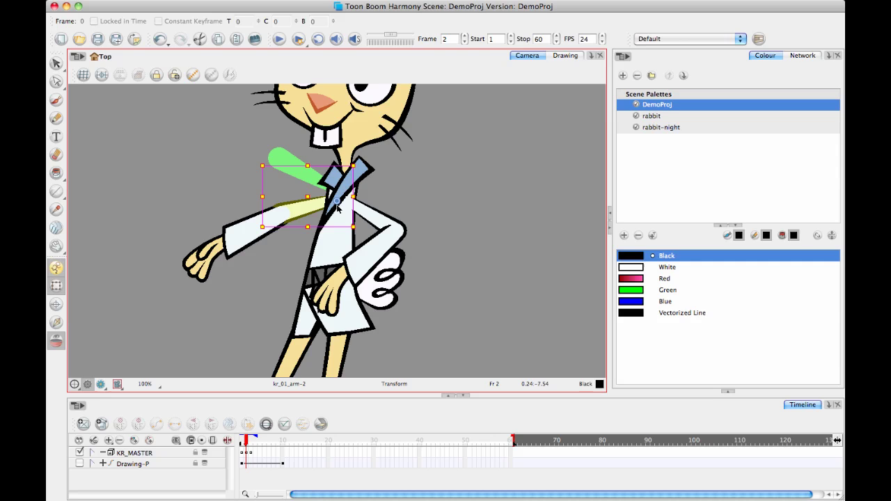
{"action": "key", "text": "b"}
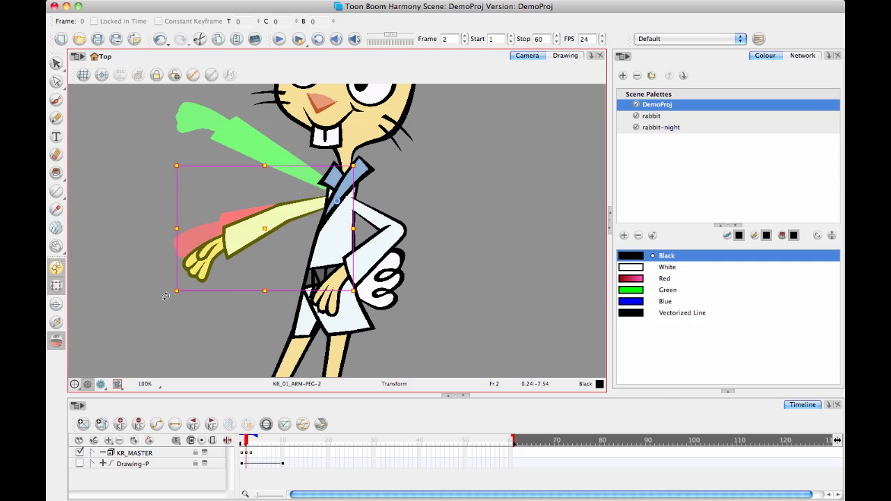
{"action": "left_click_drag", "start_coordinate": [165, 296], "coordinate": [159, 257]}
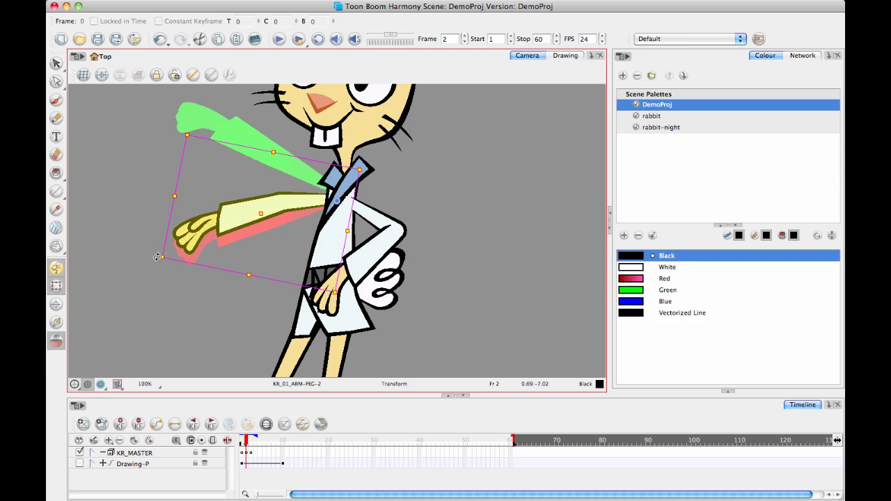
{"action": "left_click", "coordinate": [181, 298]}
Select the lower arm's peg on frame 2 and rotate it slightly downward to bend the elbow.
{"action": "left_click", "coordinate": [243, 210]}
{"action": "key", "text": "b"}
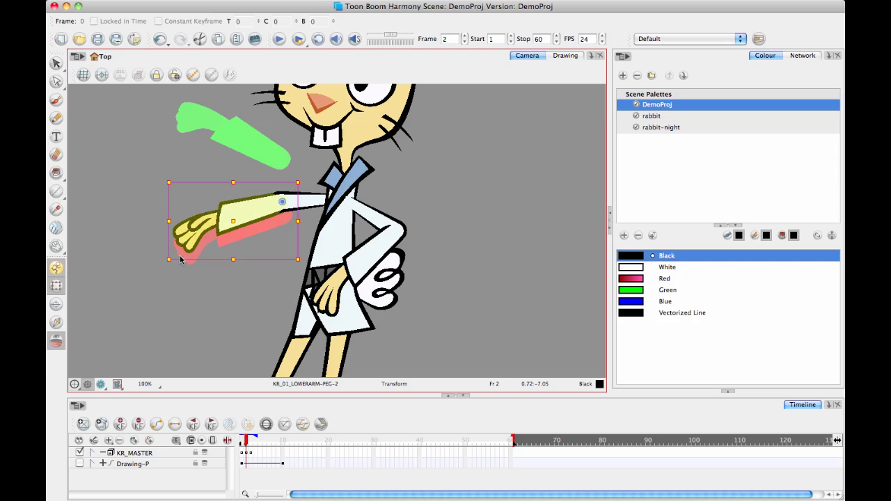
{"action": "left_click_drag", "start_coordinate": [159, 266], "coordinate": [166, 280]}
{"action": "left_click", "coordinate": [167, 280]}
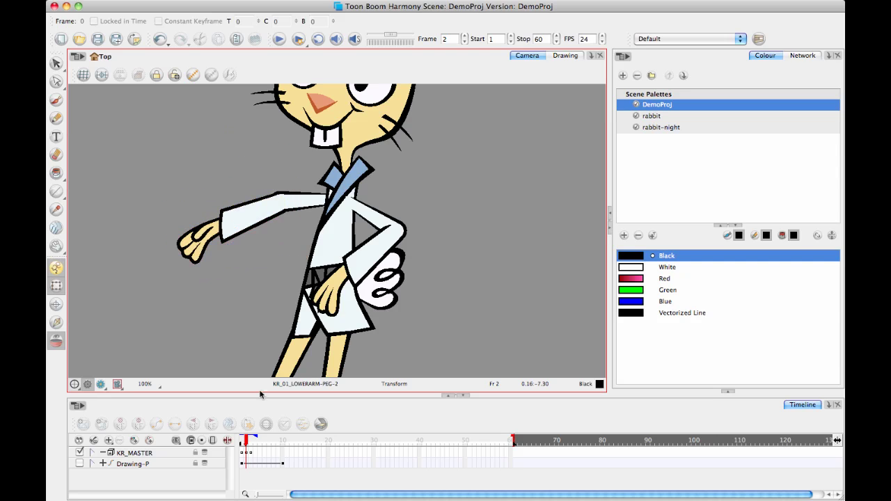
Scrub between frames 1, 2 and 3 to review the arm's movement.
{"action": "left_click", "coordinate": [240, 440]}
{"action": "mouse_move", "coordinate": [241, 440]}
{"action": "left_mouse_down"}
{"action": "mouse_move", "coordinate": [253, 441]}
{"action": "mouse_move", "coordinate": [227, 441]}
{"action": "mouse_move", "coordinate": [254, 440]}
{"action": "mouse_move", "coordinate": [234, 441]}
{"action": "mouse_move", "coordinate": [247, 446]}
{"action": "mouse_move", "coordinate": [246, 455]}
{"action": "mouse_move", "coordinate": [247, 443]}
{"action": "left_mouse_up"}
{"action": "left_click", "coordinate": [247, 453]}
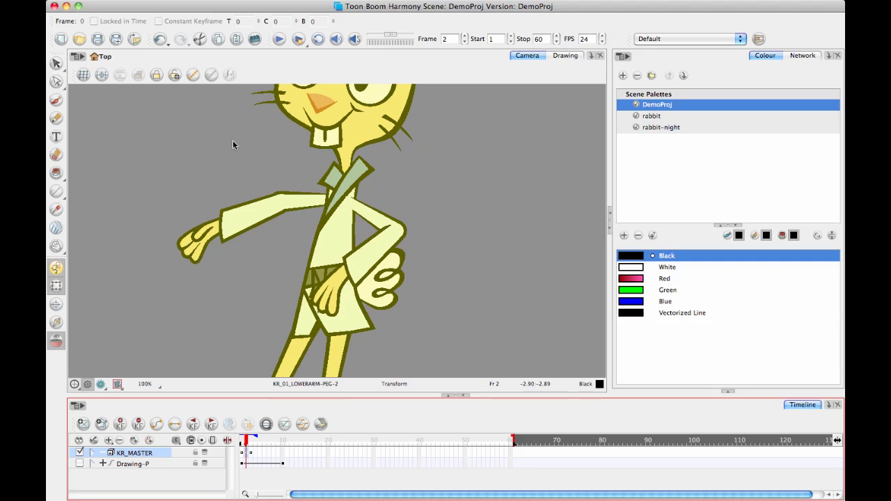
{"action": "left_click_drag", "start_coordinate": [246, 441], "coordinate": [242, 441]}
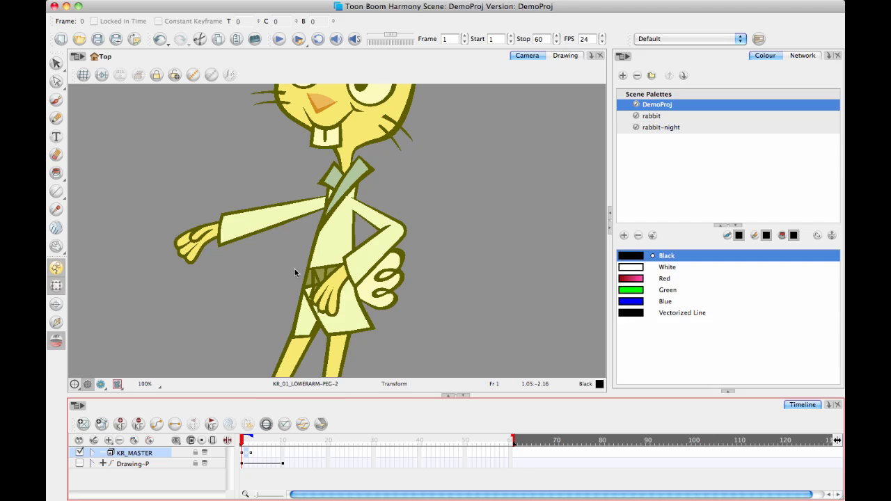
{"action": "left_click", "coordinate": [252, 443]}
Move the raised-arm keyframe on KR_MASTER from frame 3 to frame 4.
{"action": "left_click", "coordinate": [246, 452]}
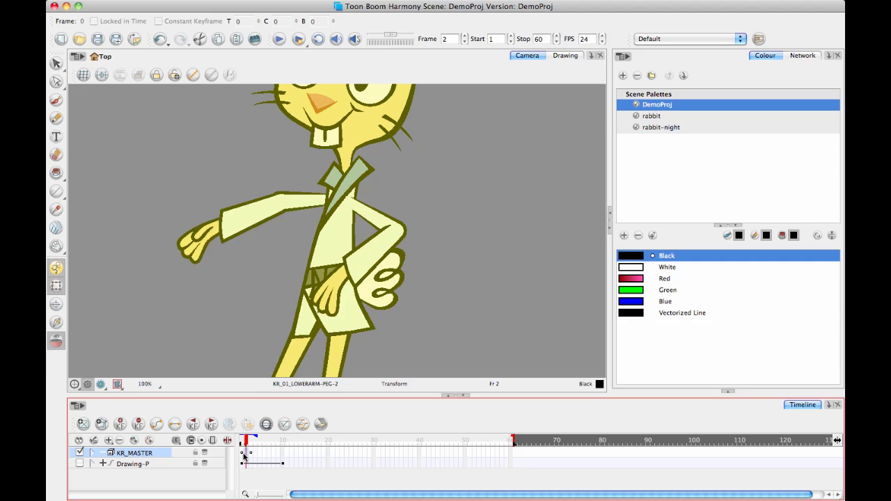
{"action": "left_click_drag", "start_coordinate": [248, 457], "coordinate": [252, 453]}
{"action": "left_click", "coordinate": [246, 453]}
{"action": "left_click", "coordinate": [252, 453]}
{"action": "left_click_drag", "start_coordinate": [250, 456], "coordinate": [256, 462]}
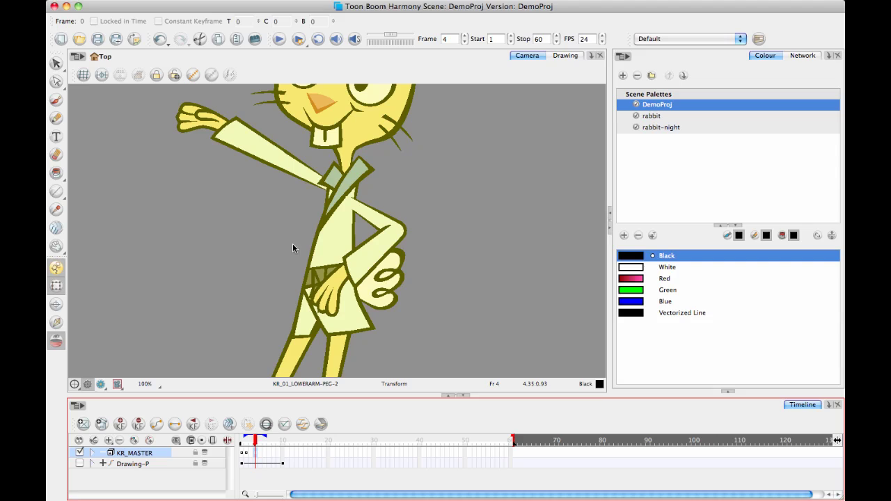
Set frame 2 of KR_MASTER as a motion keyframe and check the interpolated arm pose on frame 3.
{"action": "left_click", "coordinate": [282, 453]}
{"action": "left_click", "coordinate": [254, 453]}
{"action": "left_click", "coordinate": [252, 453]}
{"action": "left_click", "coordinate": [245, 454]}
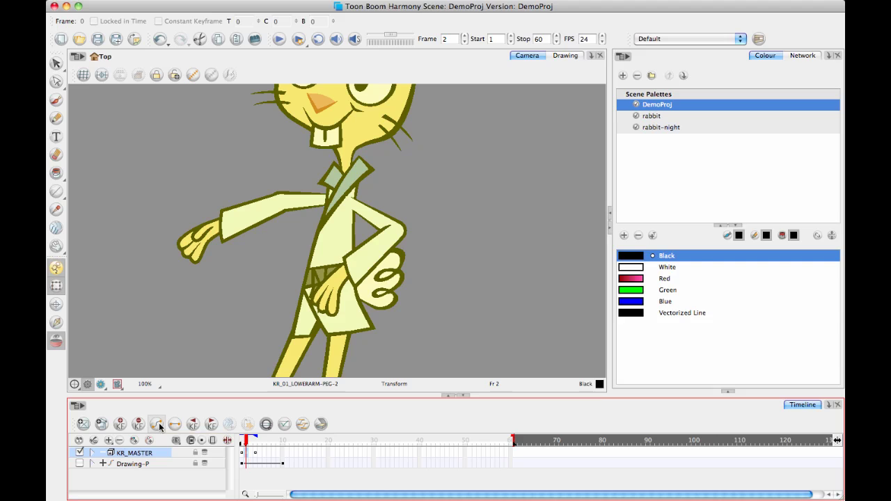
{"action": "left_click", "coordinate": [250, 442]}
{"action": "mouse_move", "coordinate": [250, 441]}
{"action": "left_mouse_down"}
{"action": "mouse_move", "coordinate": [242, 444]}
{"action": "mouse_move", "coordinate": [255, 449]}
{"action": "mouse_move", "coordinate": [242, 449]}
{"action": "mouse_move", "coordinate": [251, 456]}
{"action": "left_mouse_up"}
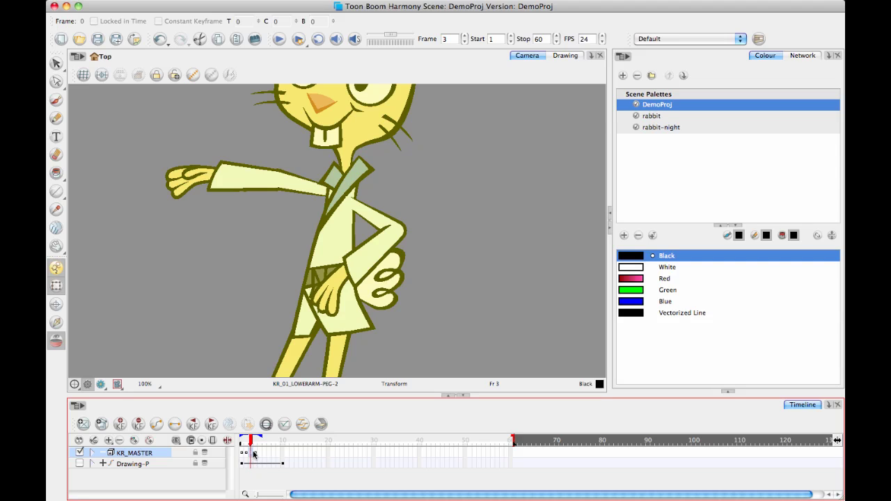
Shift the arm poses on frames 3 and 4 of KR_MASTER one frame later, to frames 4 and 5.
{"action": "left_click", "coordinate": [254, 456]}
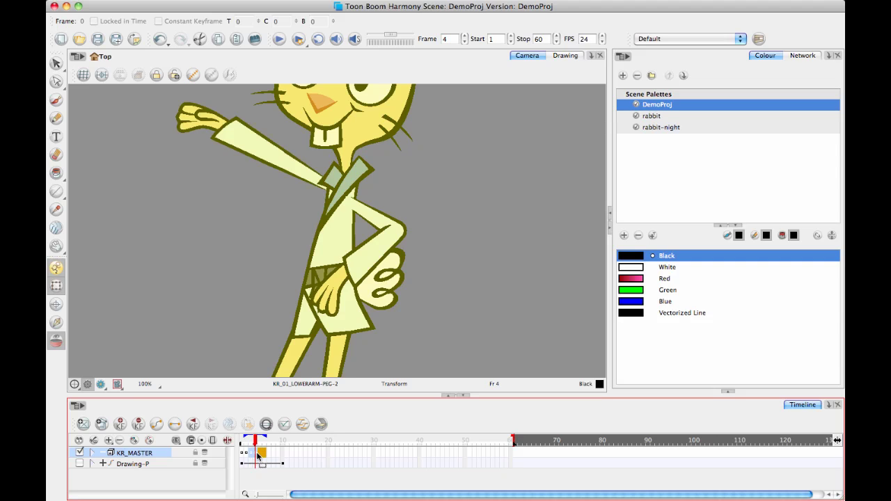
{"action": "left_click", "coordinate": [259, 456]}
{"action": "left_click", "coordinate": [254, 454]}
{"action": "left_click", "coordinate": [260, 454]}
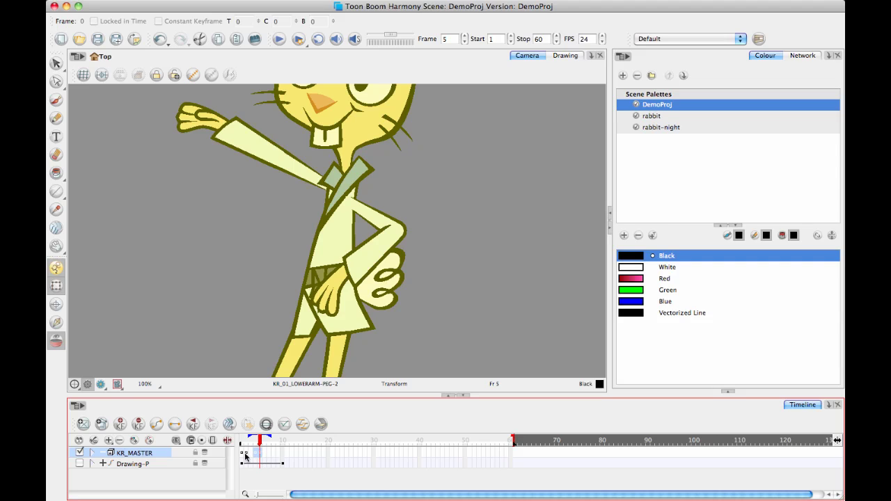
Inspect the arm's in-between pose on frame 3 against the keyframes on frames 2, 4 and 5.
{"action": "left_click", "coordinate": [245, 456]}
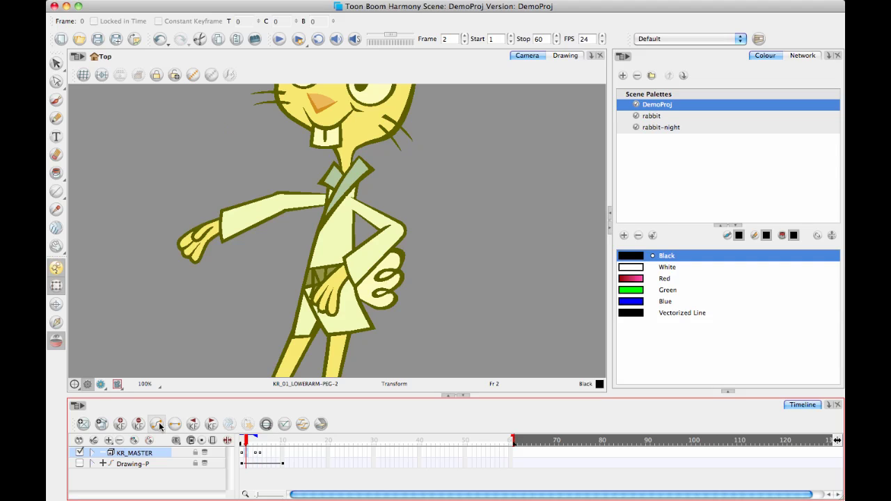
{"action": "left_click_drag", "start_coordinate": [244, 444], "coordinate": [252, 445]}
{"action": "left_click", "coordinate": [249, 456]}
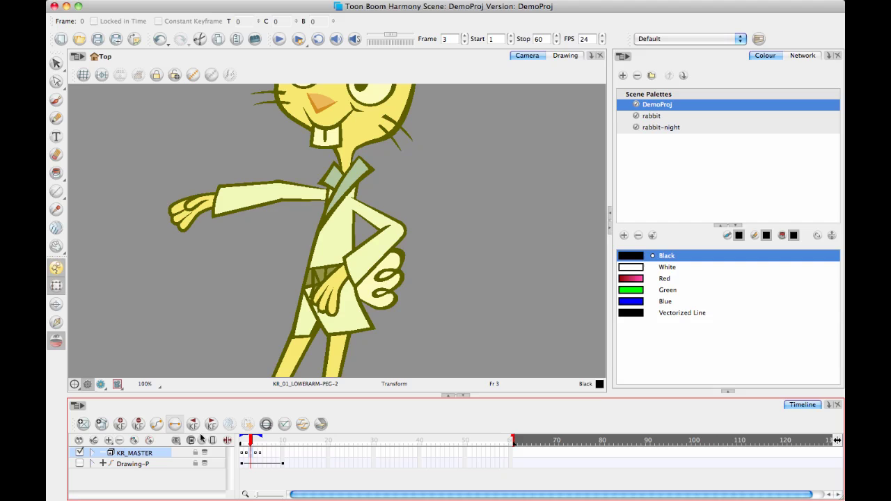
{"action": "left_click", "coordinate": [211, 424]}
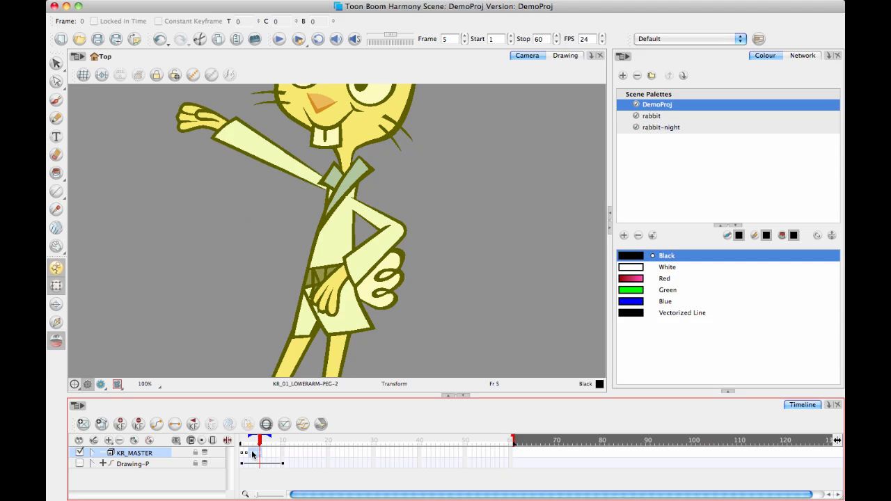
Examine the arm's poses on frames 1, 2 and 3 of KR_MASTER.
{"action": "left_click", "coordinate": [256, 454]}
{"action": "left_click", "coordinate": [246, 455]}
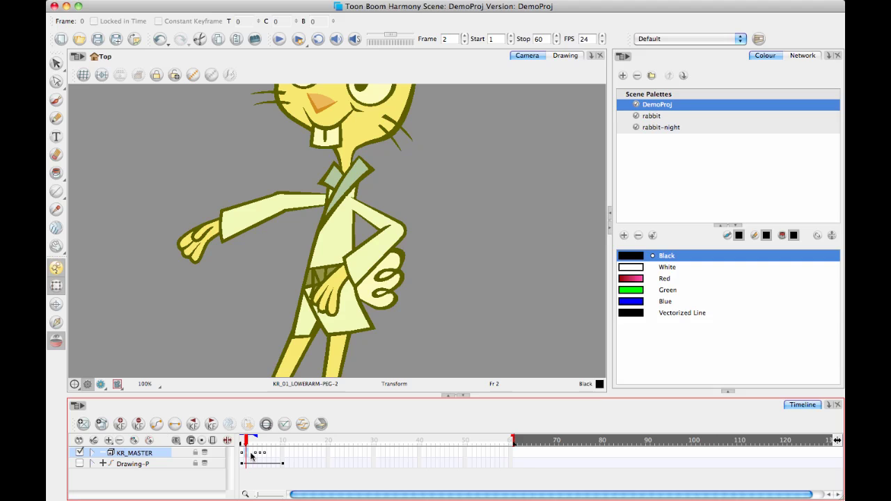
{"action": "left_click", "coordinate": [251, 455]}
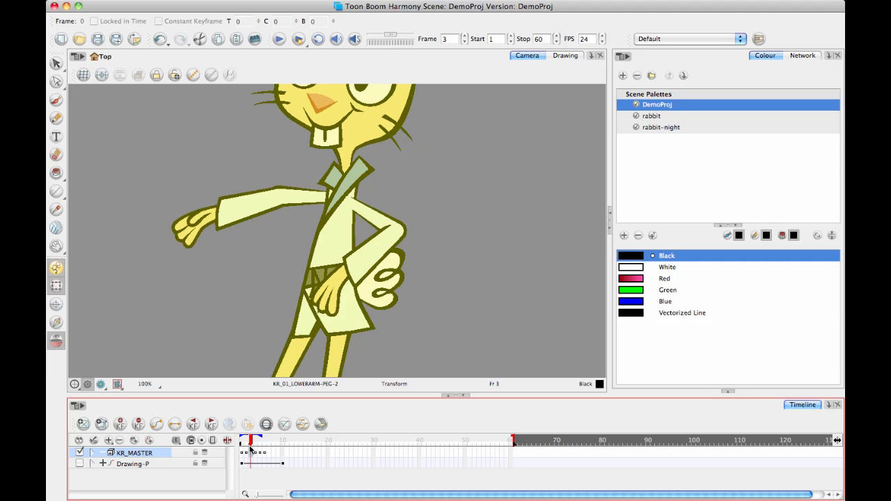
{"action": "left_click_drag", "start_coordinate": [251, 442], "coordinate": [253, 443]}
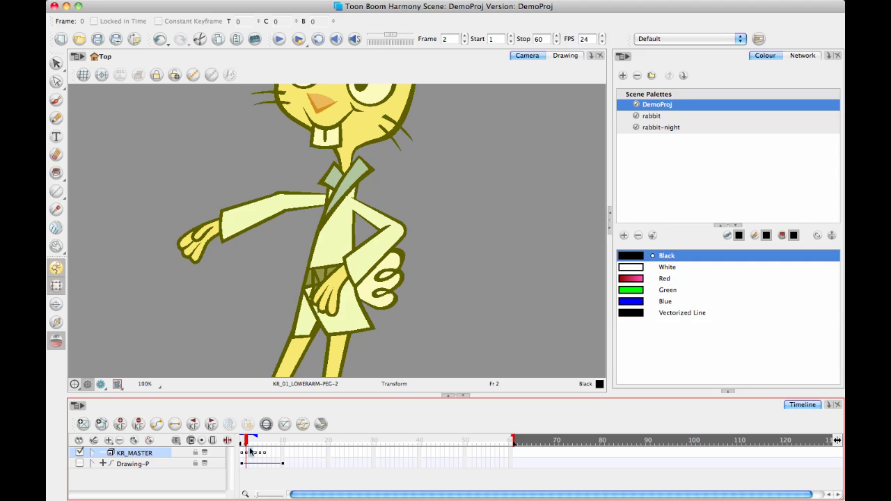
{"action": "left_click_drag", "start_coordinate": [246, 440], "coordinate": [246, 440]}
{"action": "mouse_move", "coordinate": [246, 442]}
{"action": "left_mouse_down"}
{"action": "mouse_move", "coordinate": [275, 440]}
{"action": "mouse_move", "coordinate": [241, 440]}
{"action": "mouse_move", "coordinate": [264, 442]}
{"action": "mouse_move", "coordinate": [236, 445]}
{"action": "mouse_move", "coordinate": [273, 448]}
{"action": "mouse_move", "coordinate": [245, 444]}
{"action": "mouse_move", "coordinate": [239, 452]}
{"action": "left_mouse_up"}
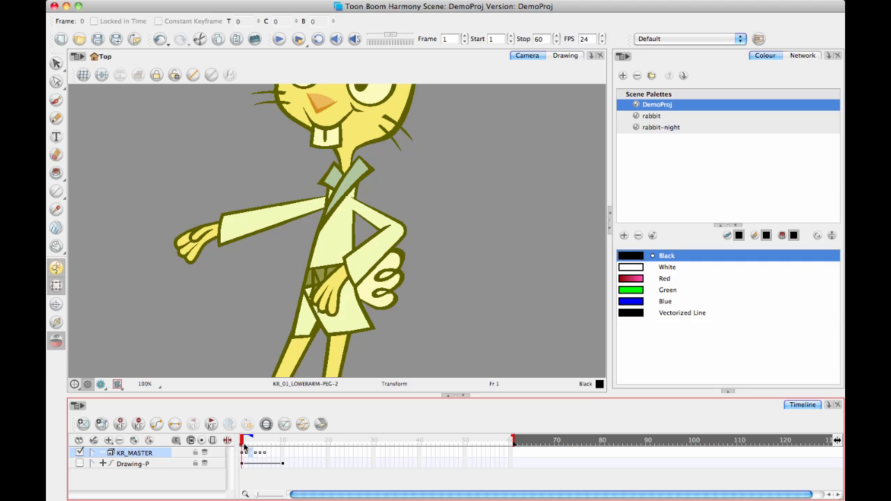
{"action": "mouse_move", "coordinate": [241, 446]}
{"action": "left_mouse_down"}
{"action": "mouse_move", "coordinate": [252, 444]}
{"action": "mouse_move", "coordinate": [238, 444]}
{"action": "mouse_move", "coordinate": [246, 449]}
{"action": "left_mouse_up"}
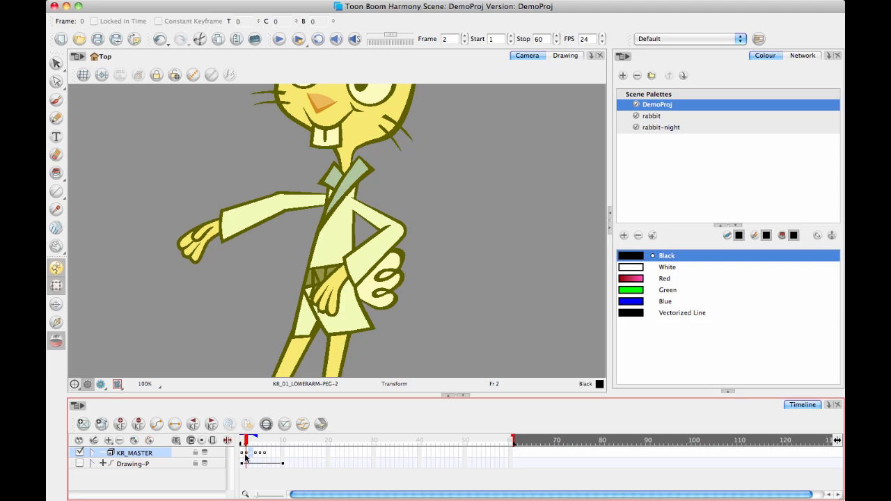
Compare the arm pose on frame 6 with frame 2 and scrub the motion back to frame 1.
{"action": "left_click", "coordinate": [263, 453]}
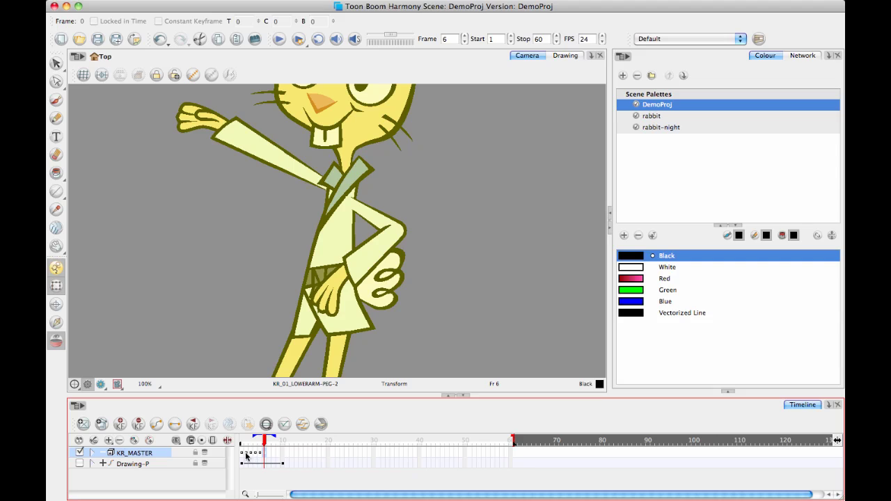
{"action": "left_click", "coordinate": [245, 455]}
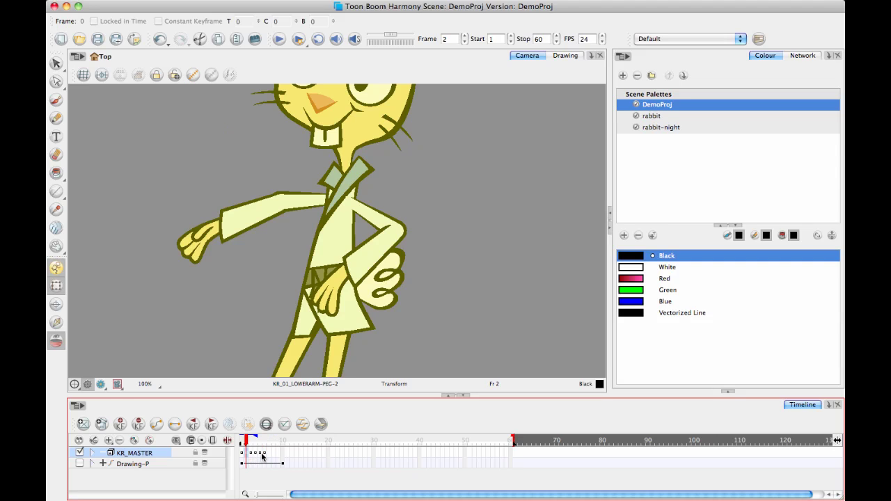
{"action": "left_click", "coordinate": [264, 454]}
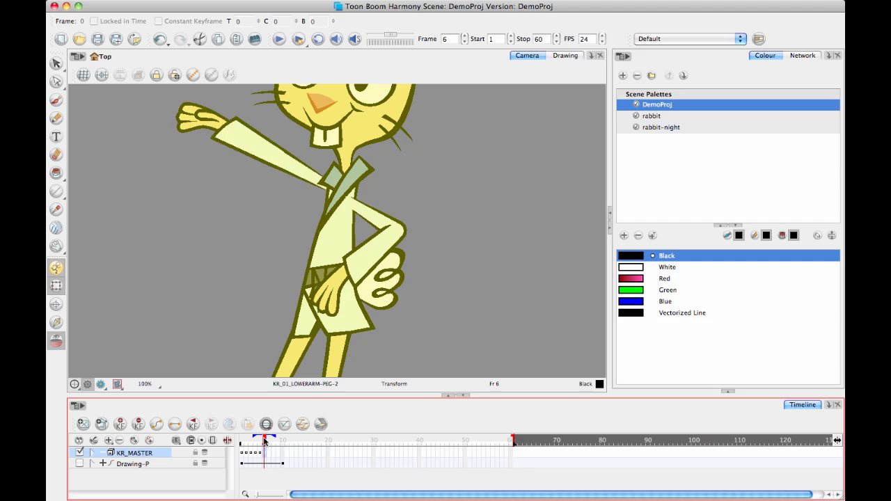
{"action": "left_click_drag", "start_coordinate": [264, 440], "coordinate": [242, 440]}
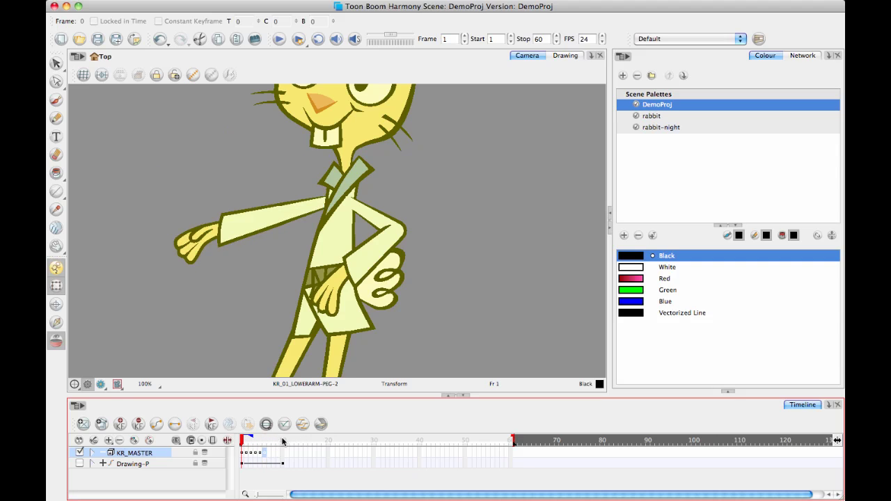
Set the playback stop to frame 6 and play the arm-raising animation.
{"action": "left_click", "coordinate": [263, 440]}
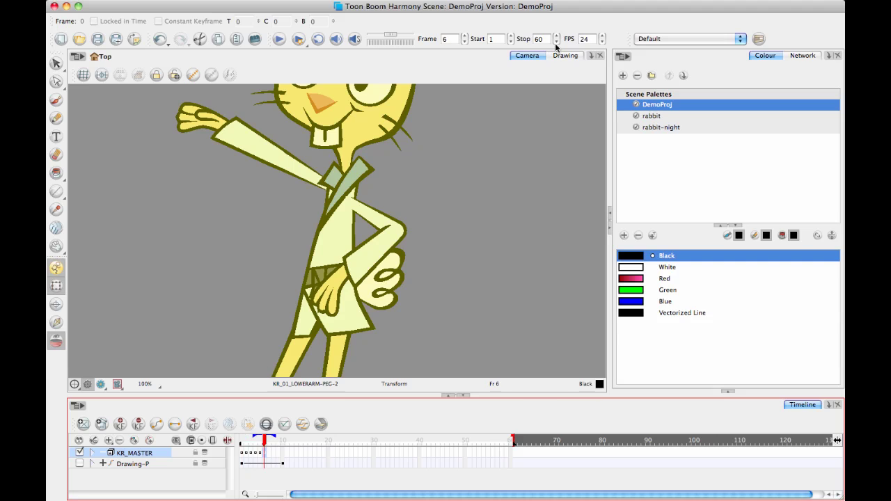
{"action": "left_click", "coordinate": [521, 40]}
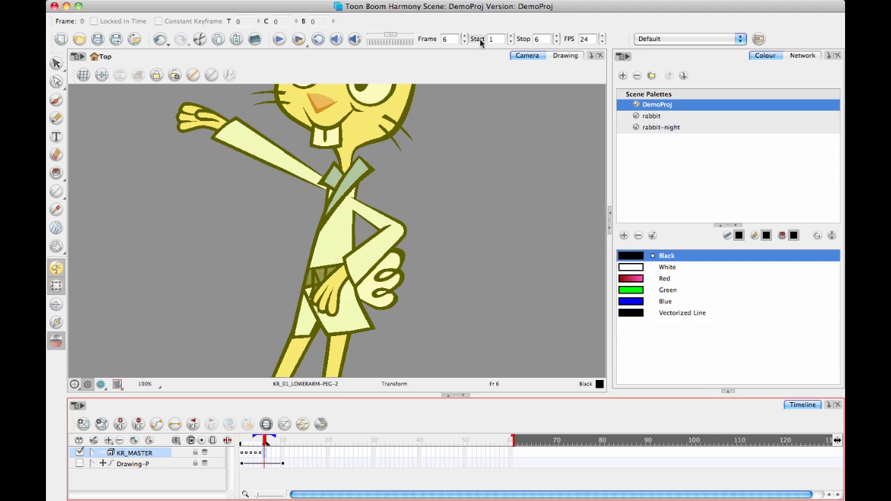
{"action": "left_click", "coordinate": [278, 39]}
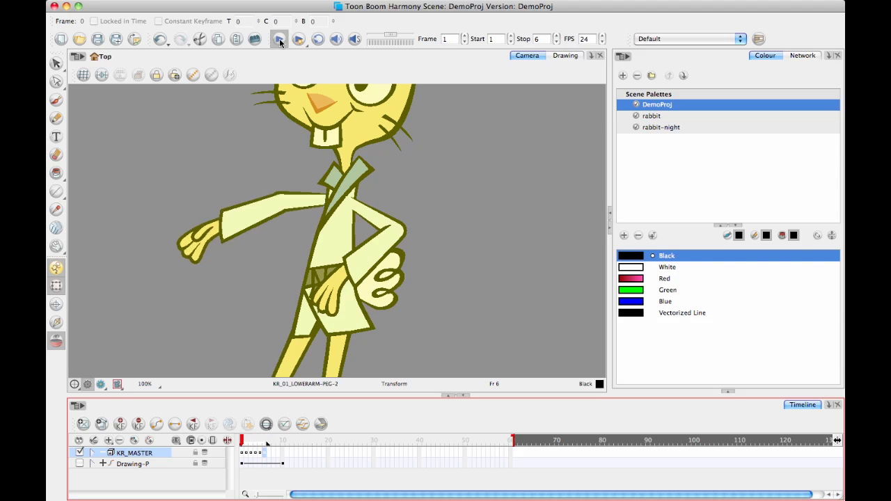
{"action": "left_click", "coordinate": [279, 40]}
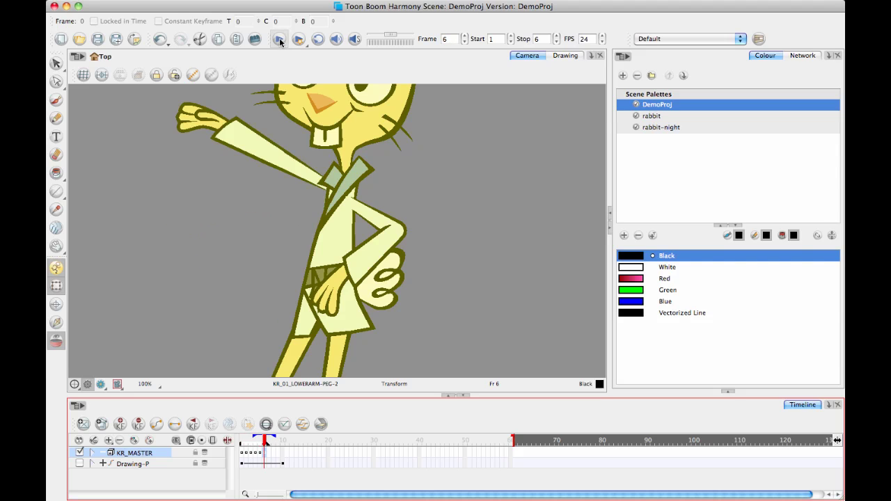
Spread the arm-raising keyframes on KR_MASTER to every second frame, at frames 4, 6, 8 and 10.
{"action": "left_click", "coordinate": [268, 452]}
{"action": "left_click_drag", "start_coordinate": [260, 453], "coordinate": [267, 453]}
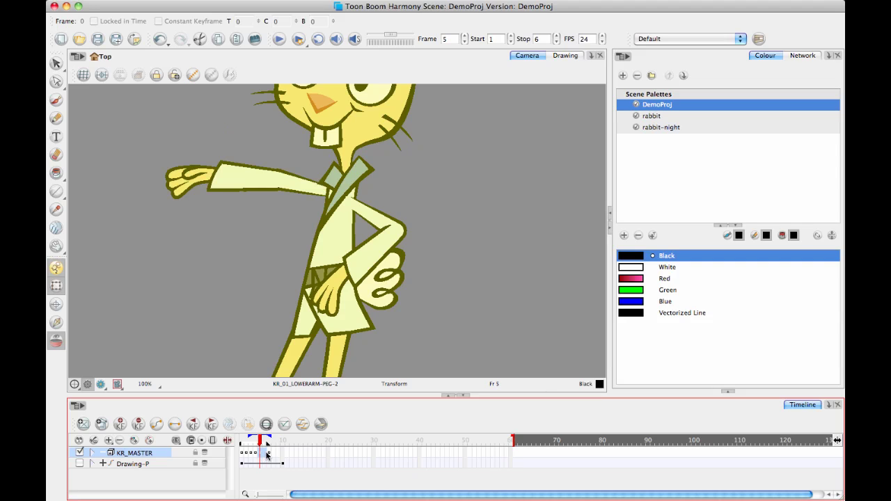
{"action": "left_click", "coordinate": [270, 453]}
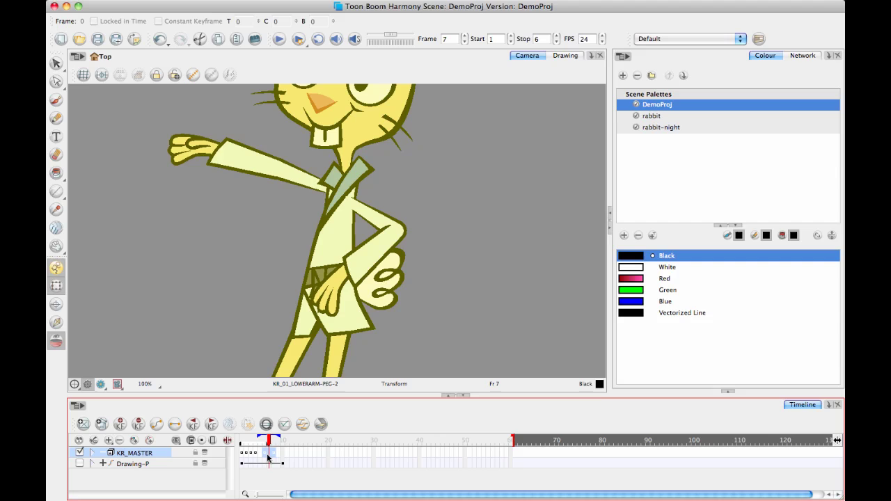
{"action": "left_click_drag", "start_coordinate": [254, 453], "coordinate": [281, 439]}
{"action": "left_click", "coordinate": [292, 460]}
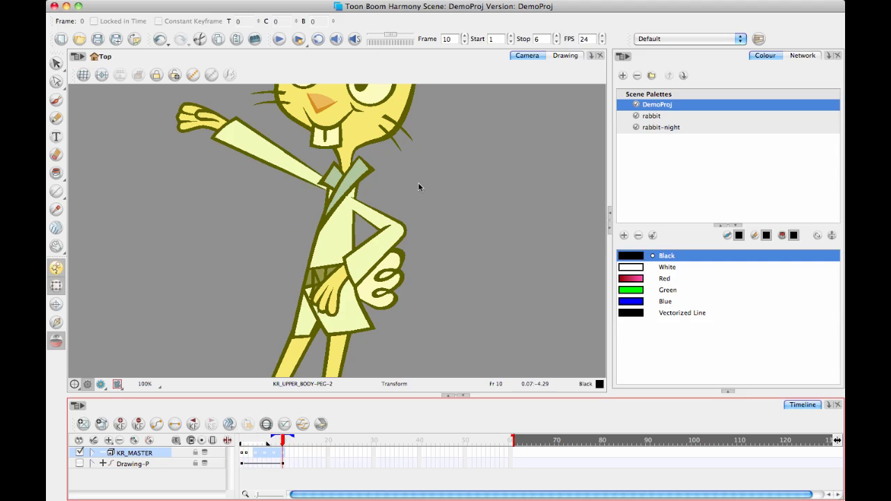
Set the playback stop to frame 10 and play the slower arm raise several times.
{"action": "left_click", "coordinate": [522, 39]}
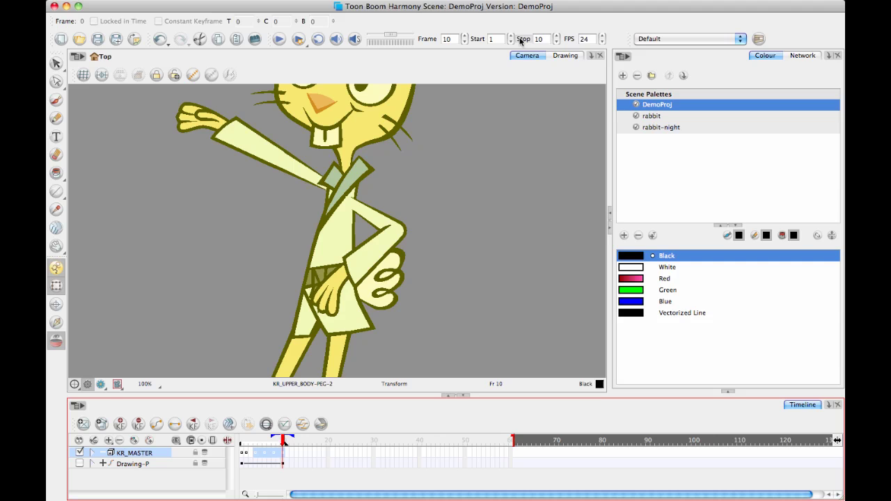
{"action": "left_click", "coordinate": [280, 40]}
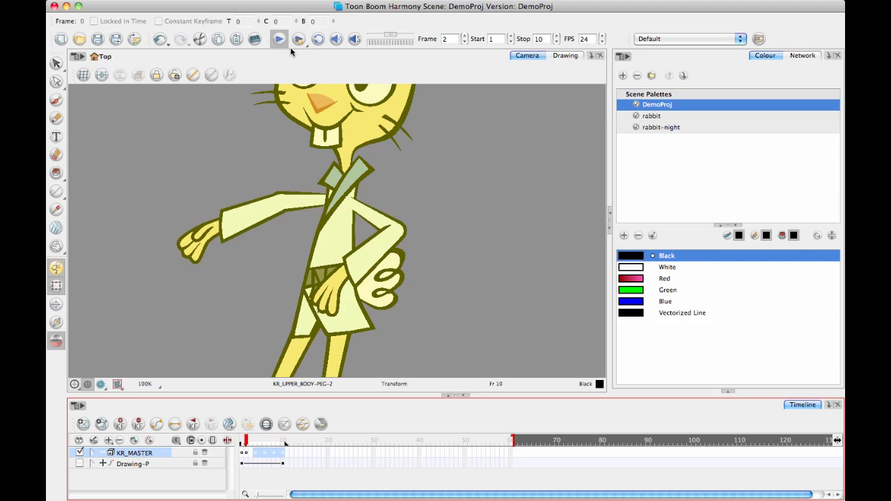
{"action": "left_click", "coordinate": [278, 40]}
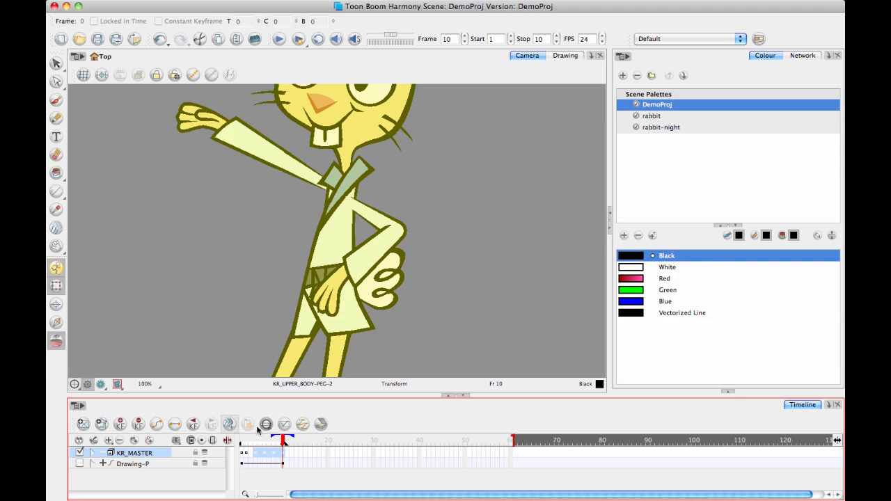
{"action": "left_click", "coordinate": [278, 40]}
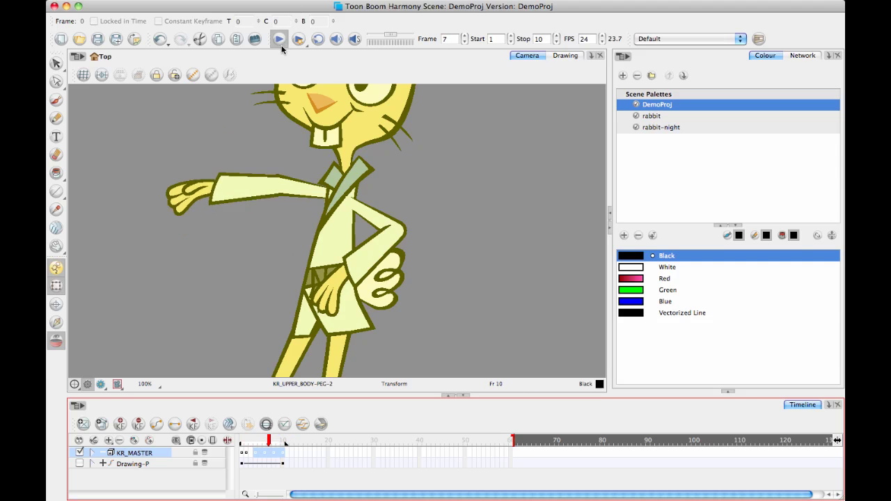
{"action": "left_click", "coordinate": [279, 40]}
{"action": "left_click", "coordinate": [278, 41]}
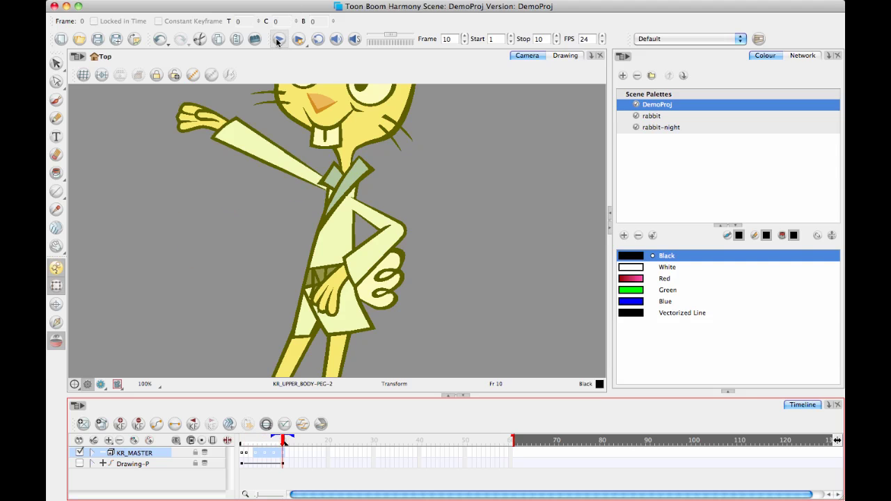
{"action": "left_click", "coordinate": [319, 462]}
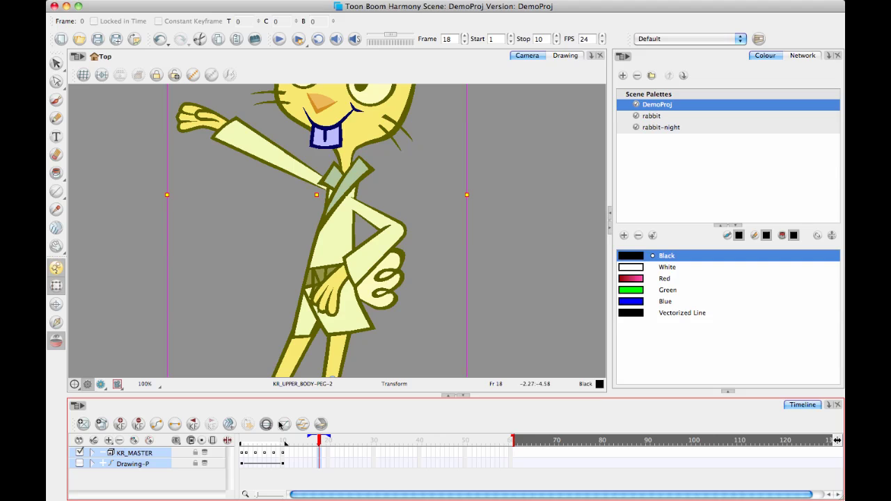
{"action": "left_click", "coordinate": [282, 457]}
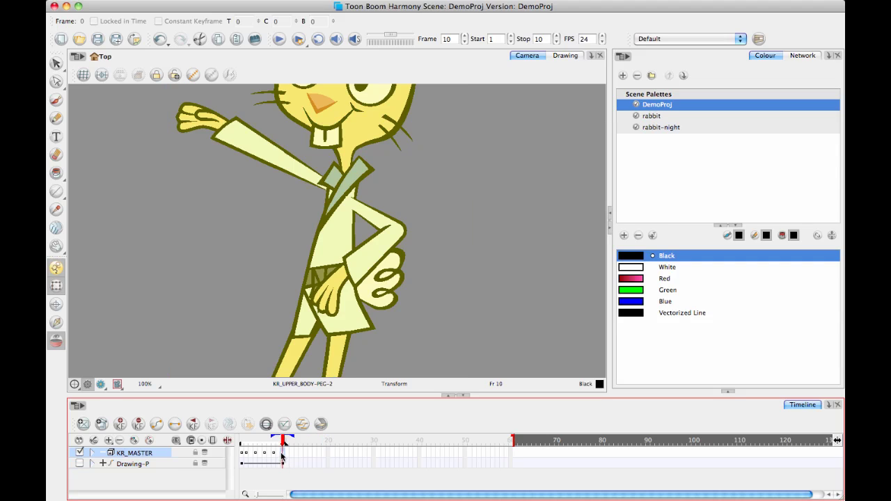
{"action": "left_click", "coordinate": [276, 457]}
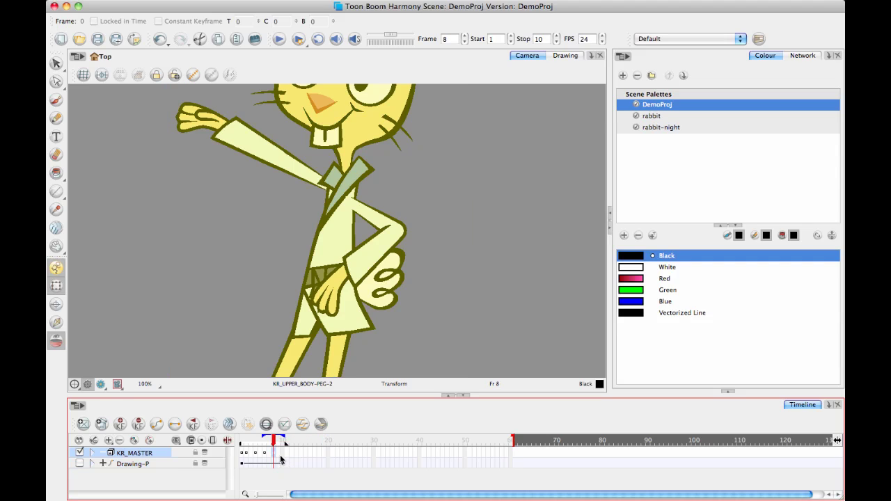
{"action": "key", "text": "super+z"}
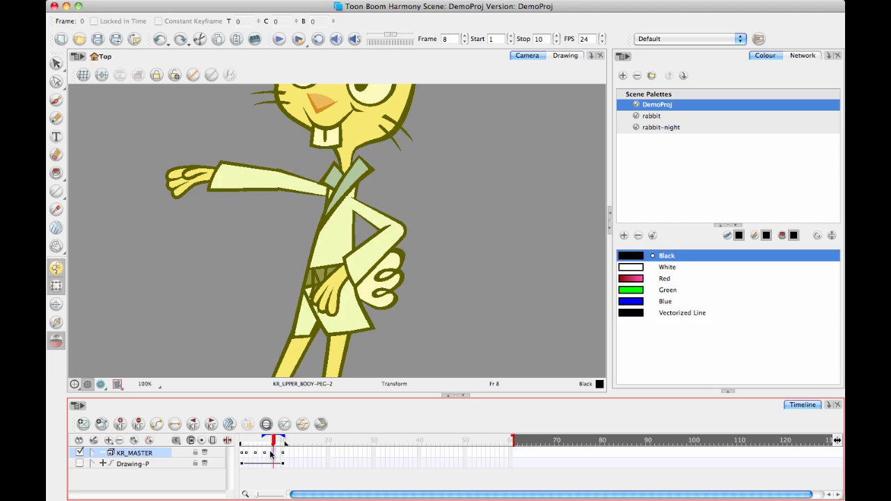
Move the KR_MASTER keyframe on frame 8 to frame 7, and the one on frame 10 to frame 8.
{"action": "left_click", "coordinate": [269, 454]}
{"action": "left_click", "coordinate": [283, 455]}
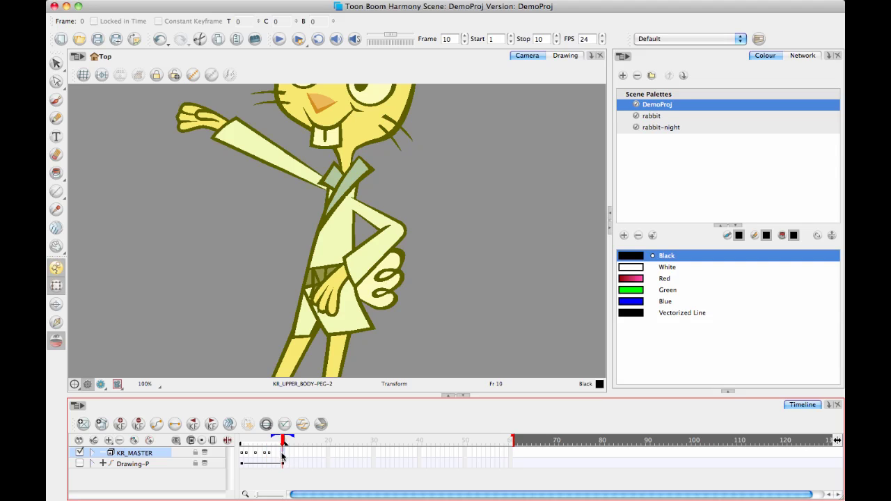
{"action": "key", "text": "super+z"}
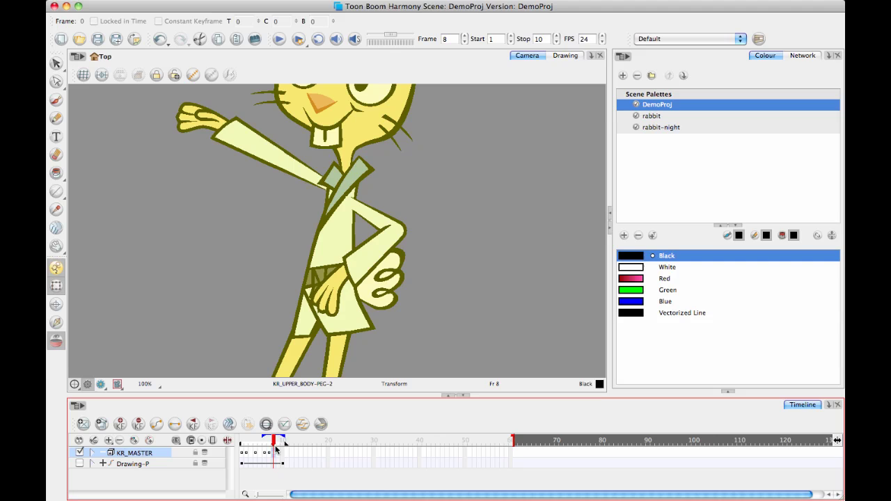
Set the playback stop to frame 8 and play the retimed arm raise.
{"action": "left_click", "coordinate": [524, 40]}
{"action": "left_click", "coordinate": [315, 36]}
{"action": "left_click", "coordinate": [279, 39]}
{"action": "left_click", "coordinate": [280, 40]}
Add a keyframe on frame 9 of KR_MASTER and compare its pose with frame 8.
{"action": "left_click_drag", "start_coordinate": [273, 441], "coordinate": [277, 460]}
{"action": "left_click", "coordinate": [407, 244]}
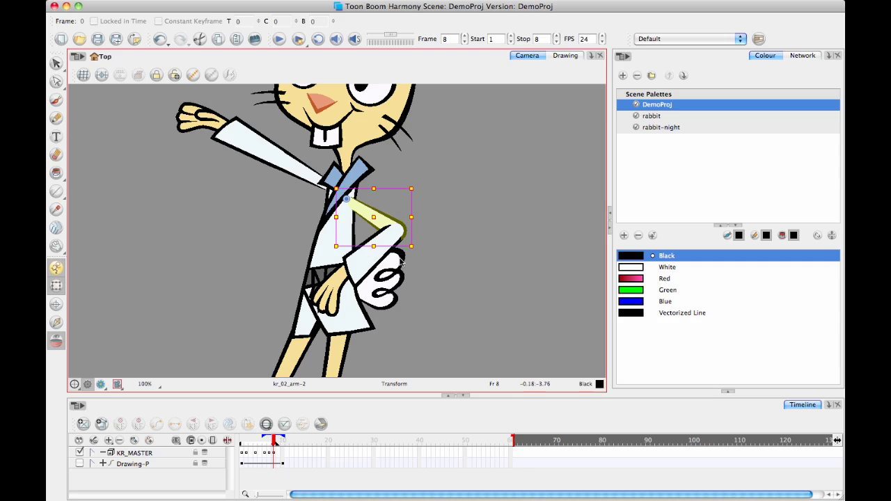
{"action": "left_click", "coordinate": [281, 453]}
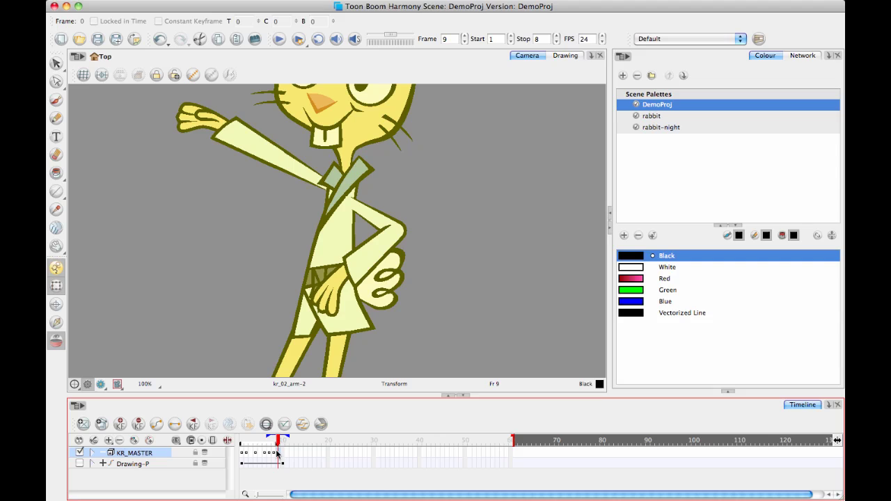
{"action": "left_click", "coordinate": [274, 456]}
{"action": "left_click", "coordinate": [278, 455]}
{"action": "left_click", "coordinate": [272, 458]}
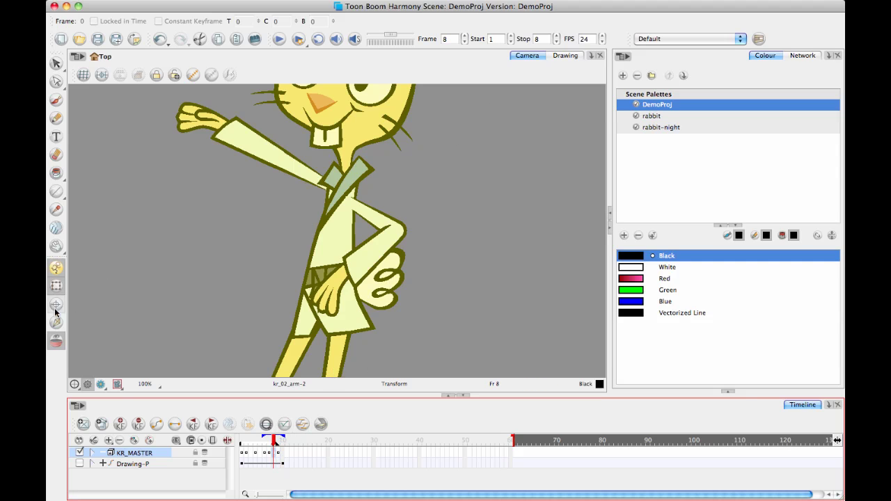
On frame 9, select the lower-arm peg KR_02_LOWERARM-PEG-2 of the bent arm and rotate it outward so the arm extends away from the body.
{"action": "left_click", "coordinate": [376, 247]}
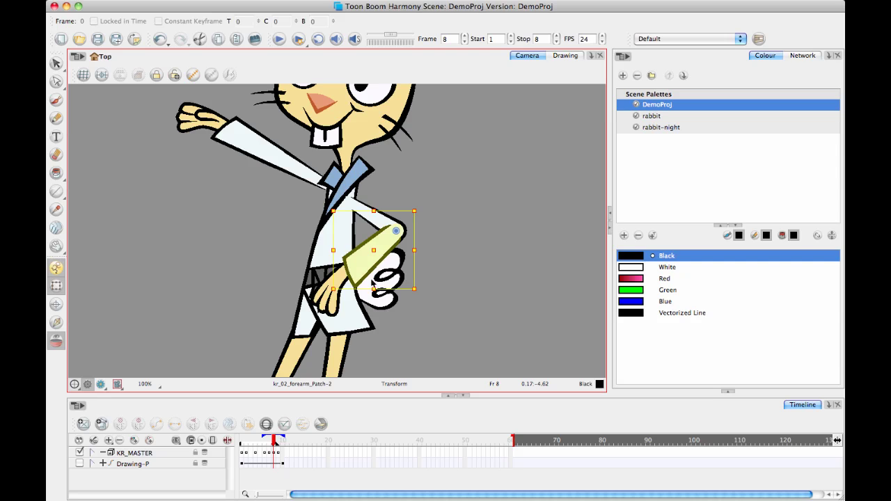
{"action": "left_click", "coordinate": [278, 458]}
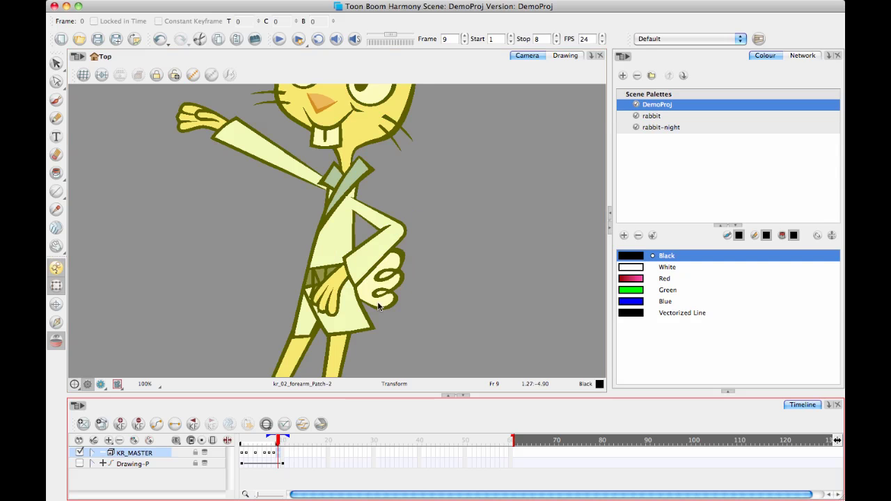
{"action": "left_click", "coordinate": [381, 258]}
{"action": "left_click", "coordinate": [381, 268]}
{"action": "key", "text": "b"}
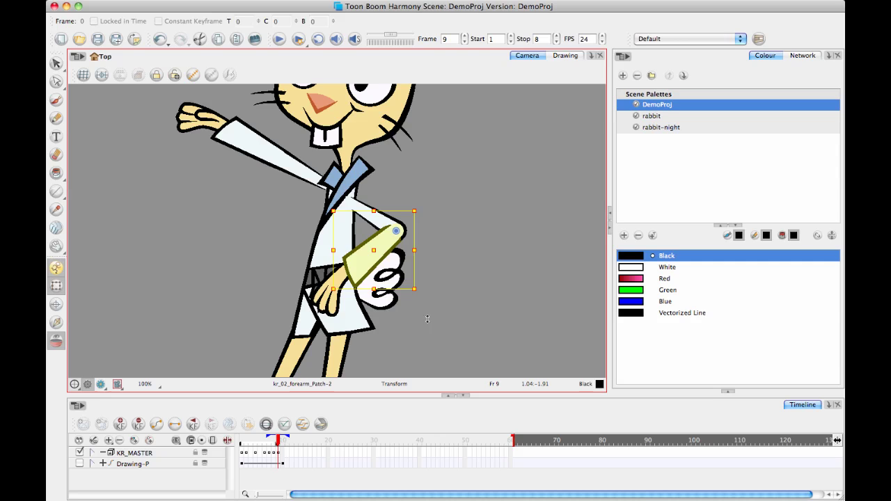
{"action": "left_click_drag", "start_coordinate": [429, 329], "coordinate": [508, 158]}
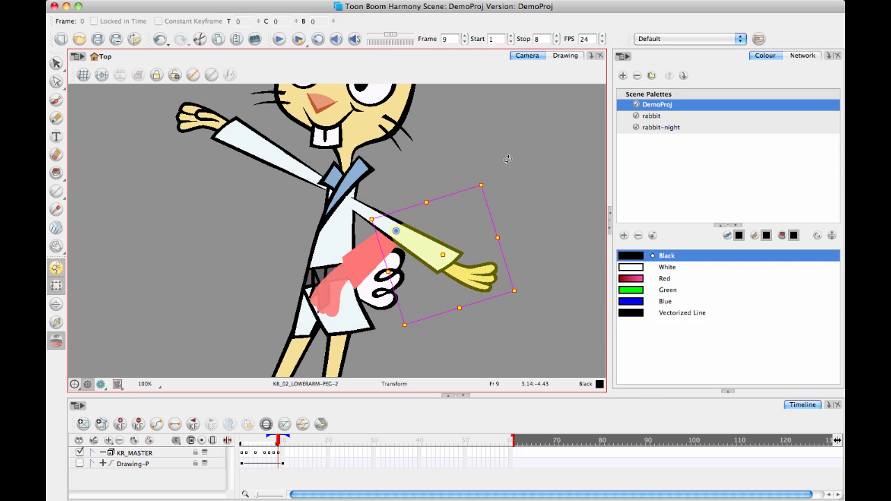
{"action": "left_click", "coordinate": [480, 373]}
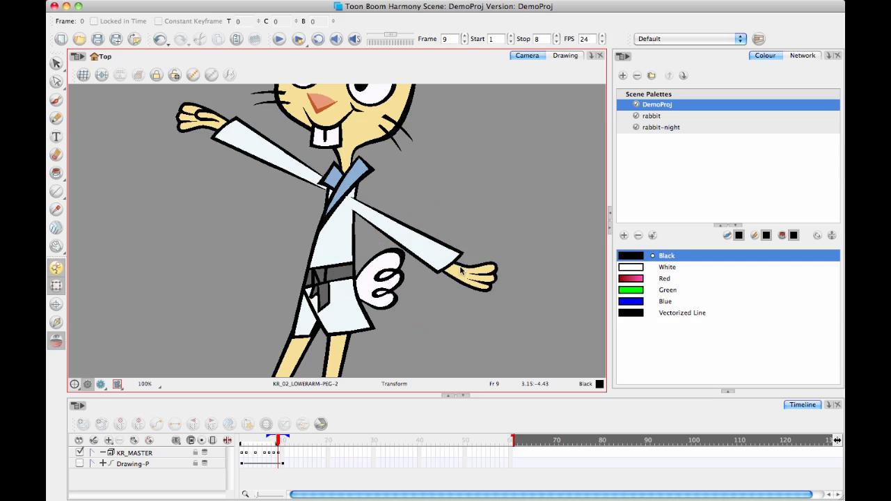
On frame 9, select the arm peg KR_02_ARM-PEG-2, nudge the extended arm up at the shoulder and rotate it slightly upward.
{"action": "left_click", "coordinate": [374, 221]}
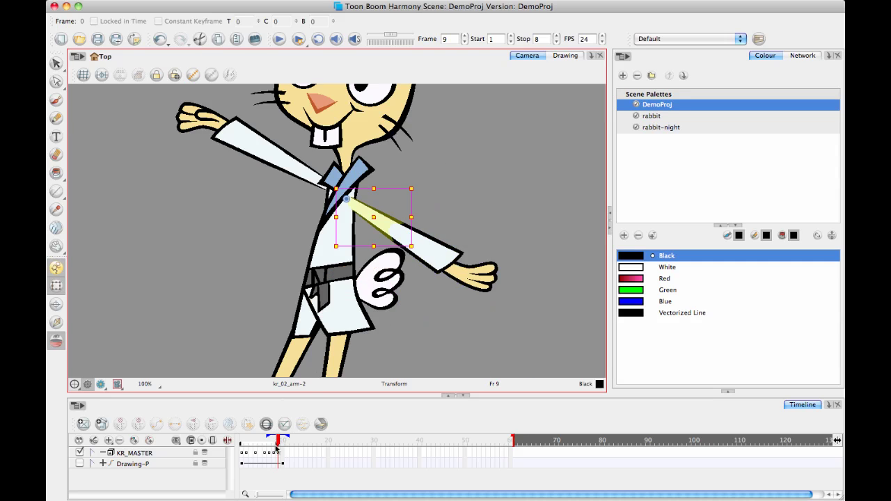
{"action": "left_click", "coordinate": [274, 452]}
{"action": "left_click_drag", "start_coordinate": [274, 442], "coordinate": [277, 441]}
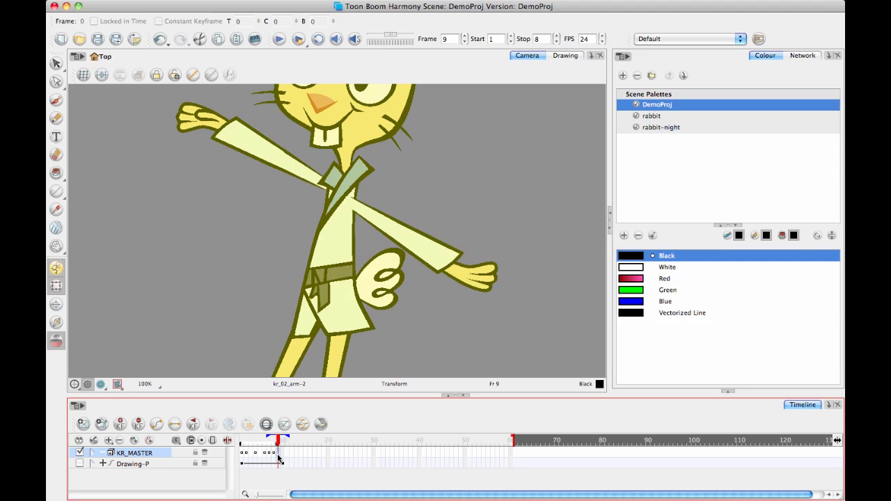
{"action": "left_click", "coordinate": [376, 223]}
{"action": "key", "text": "b"}
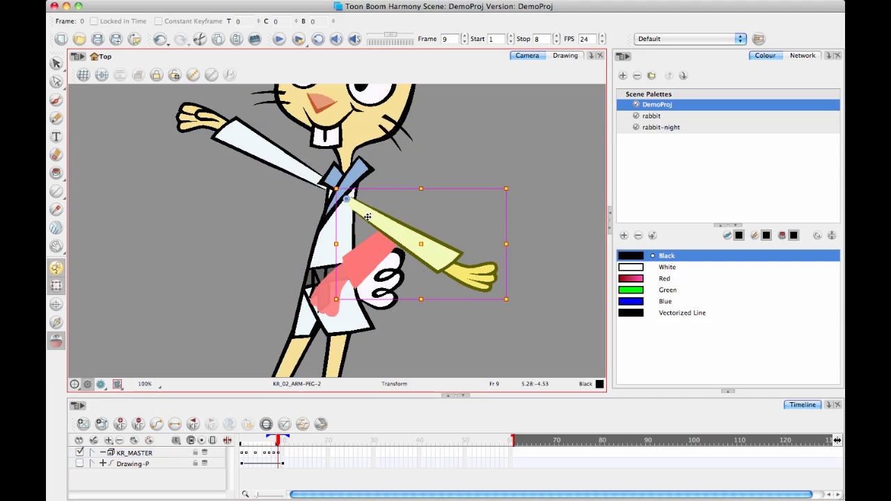
{"action": "left_click_drag", "start_coordinate": [373, 210], "coordinate": [377, 202]}
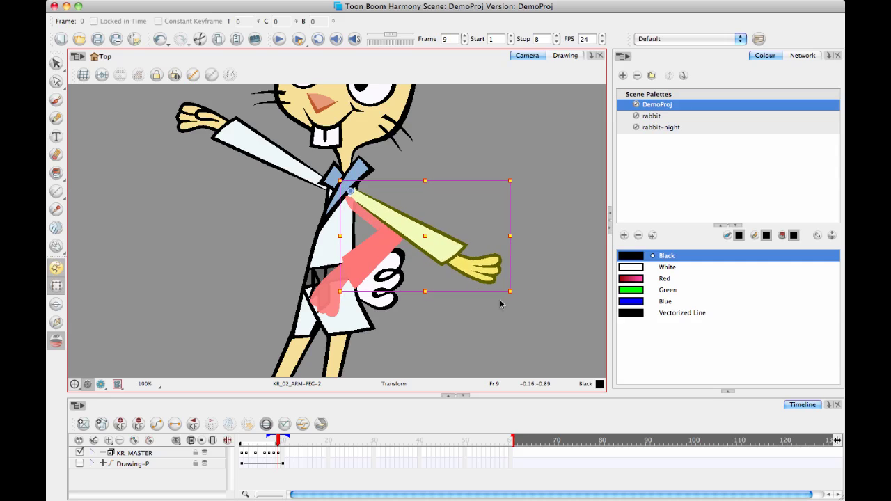
{"action": "left_click_drag", "start_coordinate": [522, 298], "coordinate": [537, 269]}
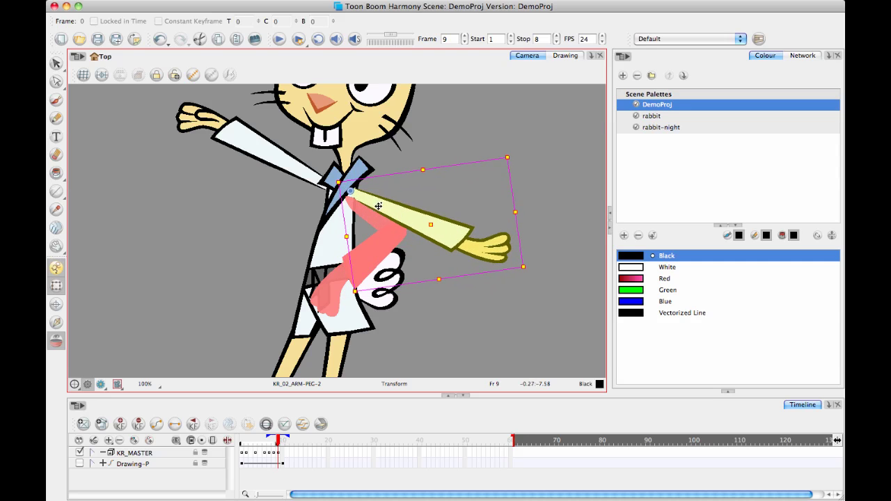
{"action": "left_click", "coordinate": [371, 199]}
{"action": "left_click", "coordinate": [450, 321]}
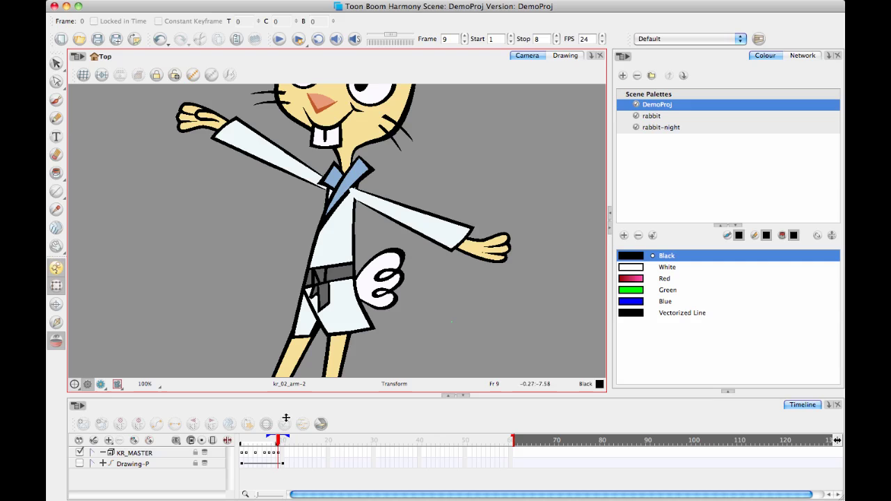
On frame 8, select KR_02_ARM-PEG-2, nudge the bent arm slightly up and rotate it inward across the body.
{"action": "left_click_drag", "start_coordinate": [278, 444], "coordinate": [274, 444]}
{"action": "left_click", "coordinate": [384, 222]}
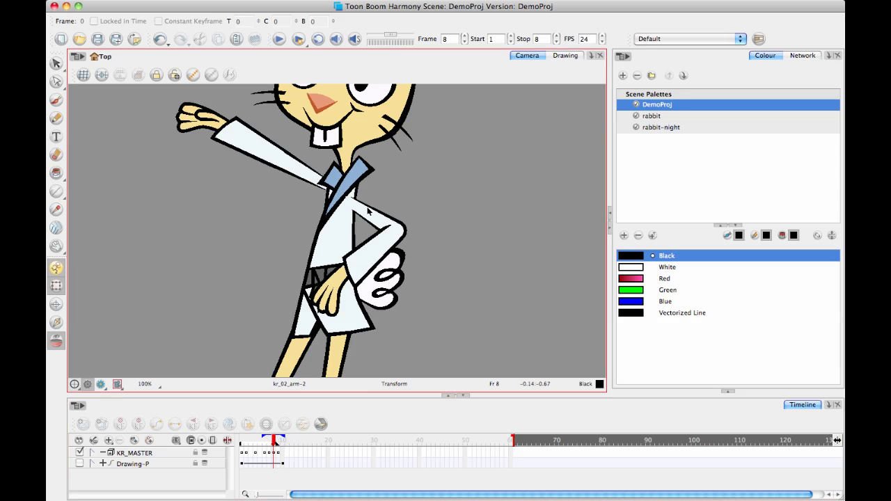
{"action": "key", "text": "b"}
{"action": "left_click_drag", "start_coordinate": [424, 340], "coordinate": [411, 348]}
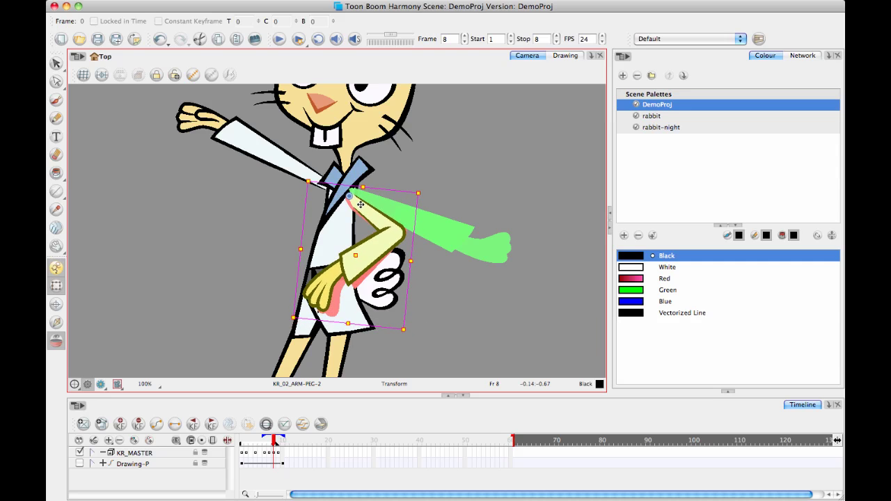
{"action": "left_click", "coordinate": [471, 302]}
{"action": "left_click_drag", "start_coordinate": [274, 444], "coordinate": [273, 444]}
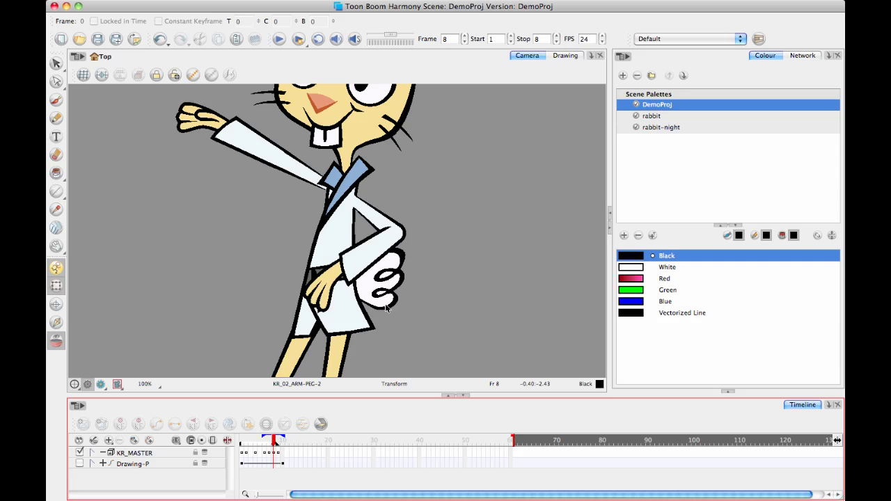
Move the KR_MASTER keyframe on frame 9 to frame 10, add an in-between keyframe on frame 9, and compare frames 8 to 10.
{"action": "left_click", "coordinate": [276, 453]}
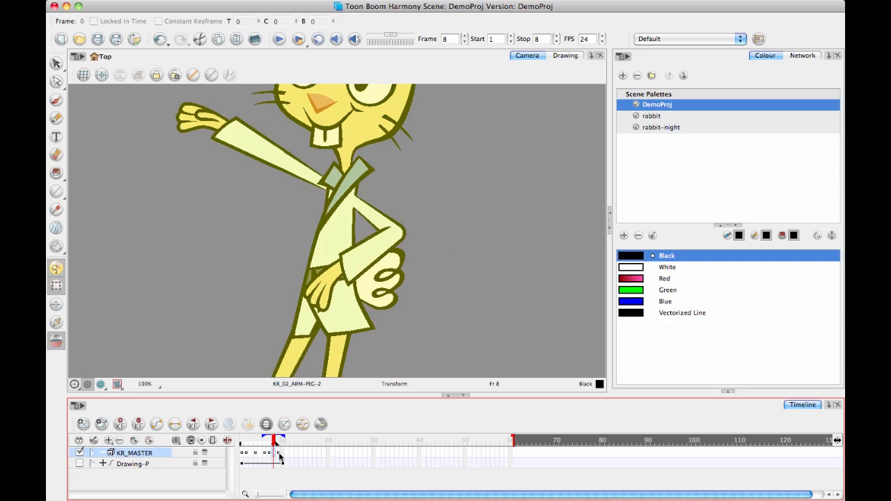
{"action": "left_click", "coordinate": [279, 456]}
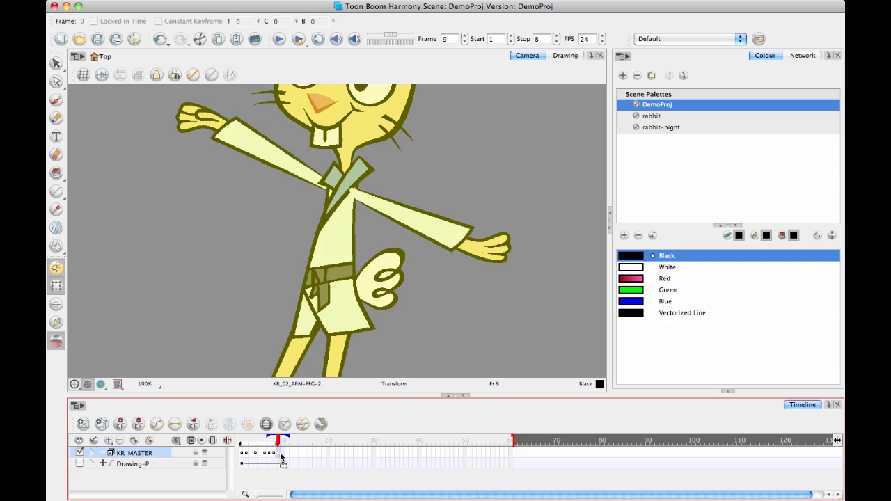
{"action": "left_click", "coordinate": [274, 456]}
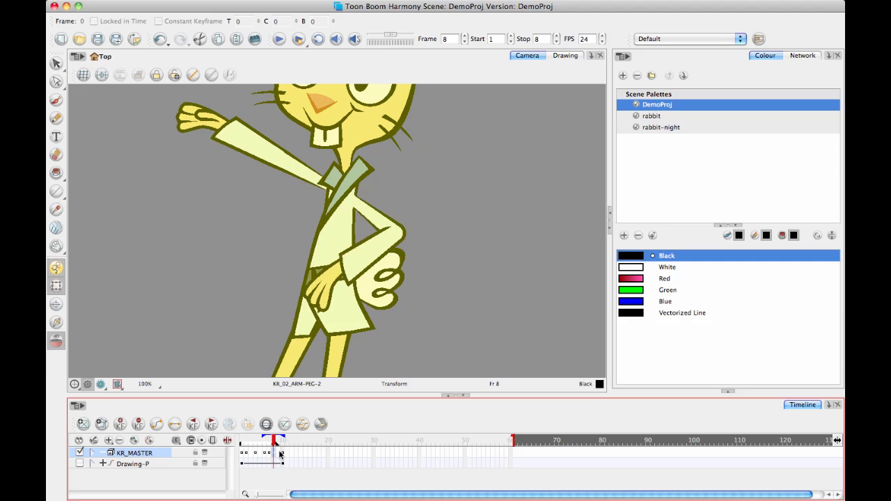
{"action": "left_click", "coordinate": [279, 455]}
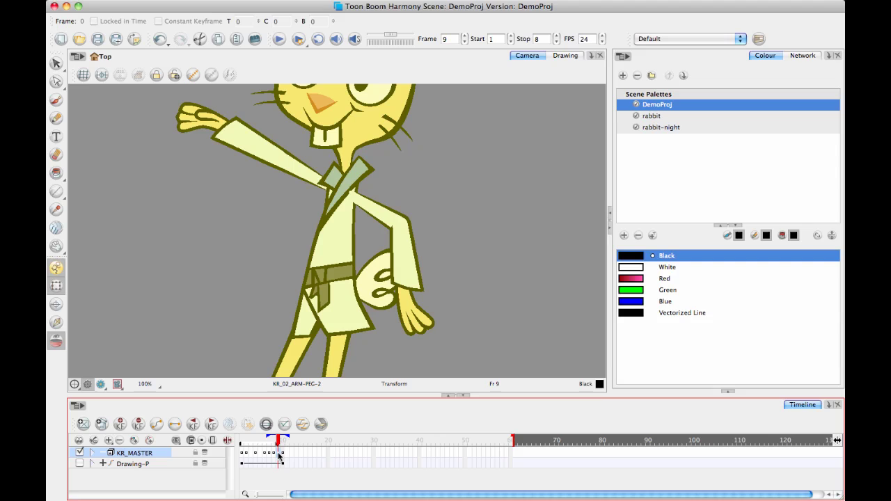
{"action": "left_click_drag", "start_coordinate": [277, 443], "coordinate": [272, 446]}
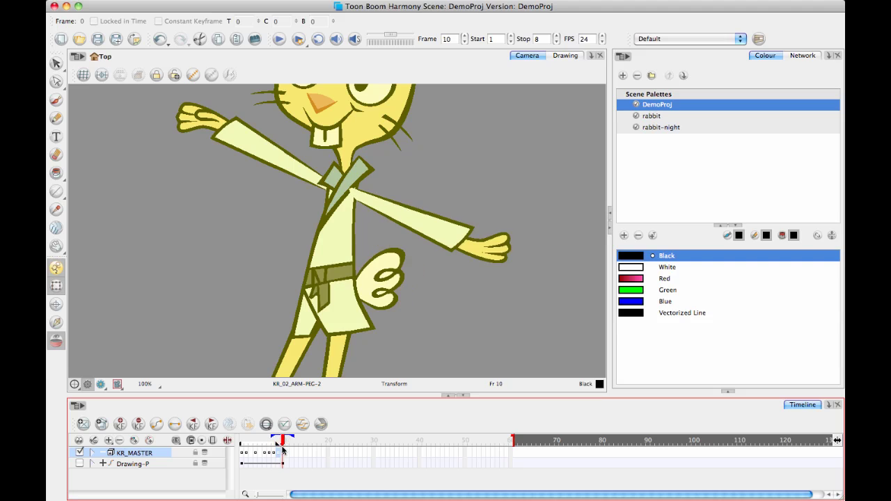
{"action": "left_click_drag", "start_coordinate": [275, 448], "coordinate": [278, 449]}
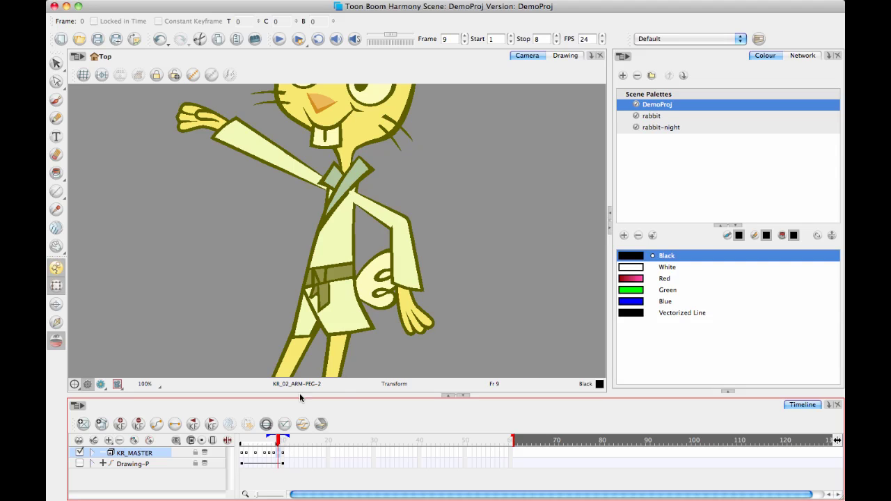
{"action": "left_click_drag", "start_coordinate": [279, 441], "coordinate": [274, 440]}
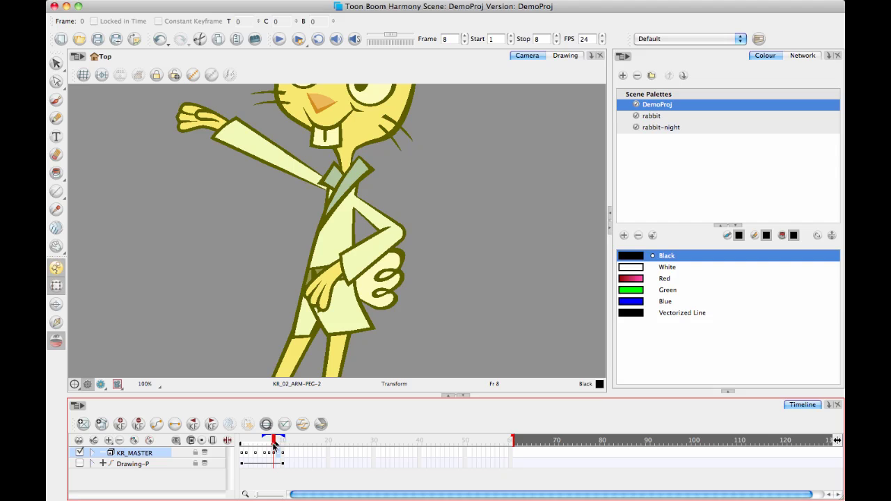
{"action": "mouse_move", "coordinate": [273, 445]}
{"action": "left_mouse_down"}
{"action": "mouse_move", "coordinate": [289, 457]}
{"action": "mouse_move", "coordinate": [282, 455]}
{"action": "left_mouse_up"}
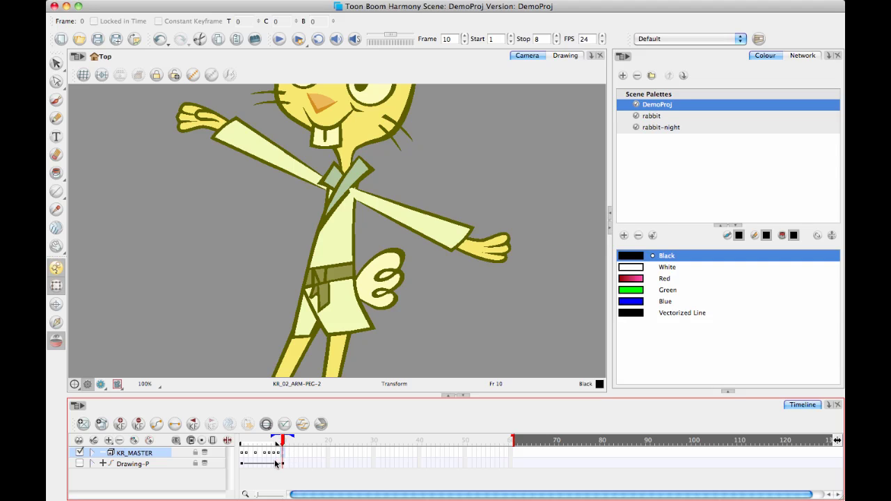
{"action": "left_click", "coordinate": [274, 456]}
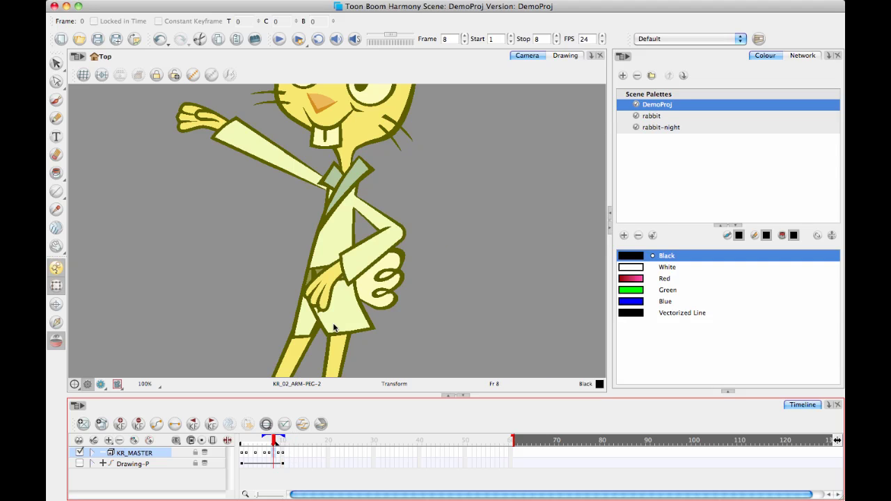
Add a new drawing layer and brush three vertical ticks numbered 1, 2 and 3 beside the rabbit.
{"action": "left_click", "coordinate": [56, 99]}
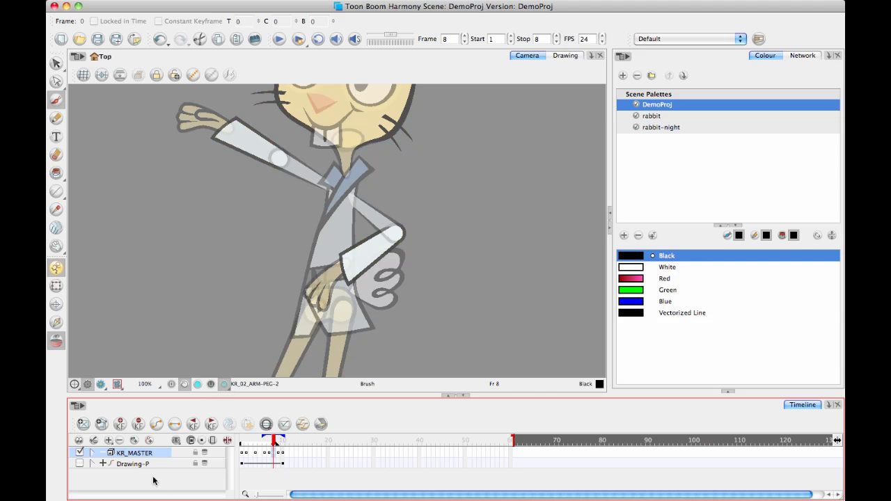
{"action": "left_click", "coordinate": [134, 440]}
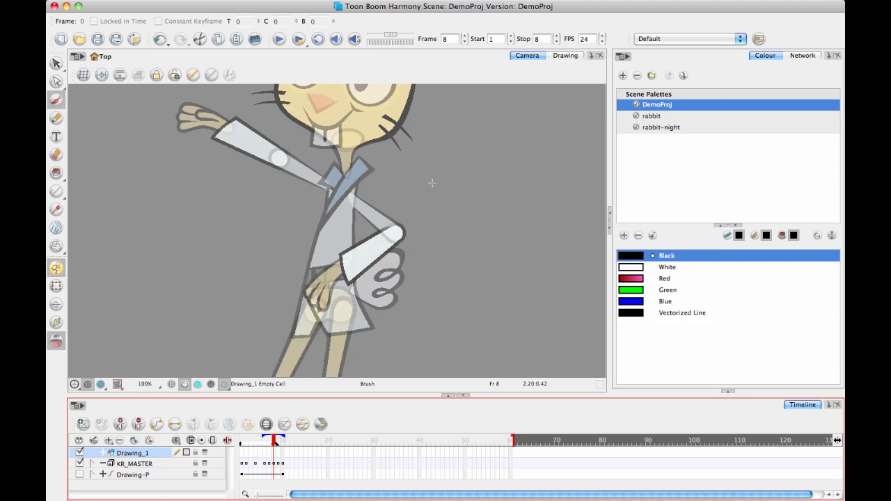
{"action": "left_click_drag", "start_coordinate": [429, 151], "coordinate": [425, 209]}
{"action": "left_click_drag", "start_coordinate": [430, 112], "coordinate": [430, 125]}
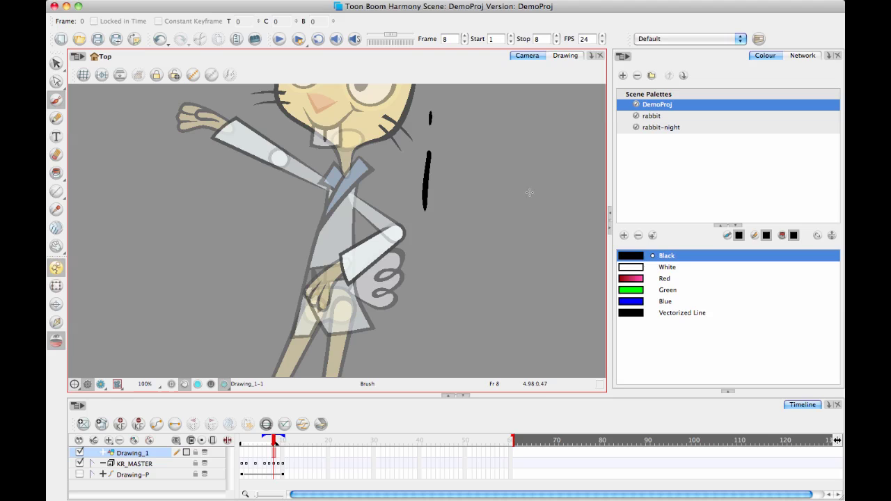
{"action": "left_click_drag", "start_coordinate": [564, 152], "coordinate": [562, 193]}
{"action": "left_click_drag", "start_coordinate": [562, 107], "coordinate": [560, 129]}
{"action": "left_click_drag", "start_coordinate": [497, 153], "coordinate": [500, 203]}
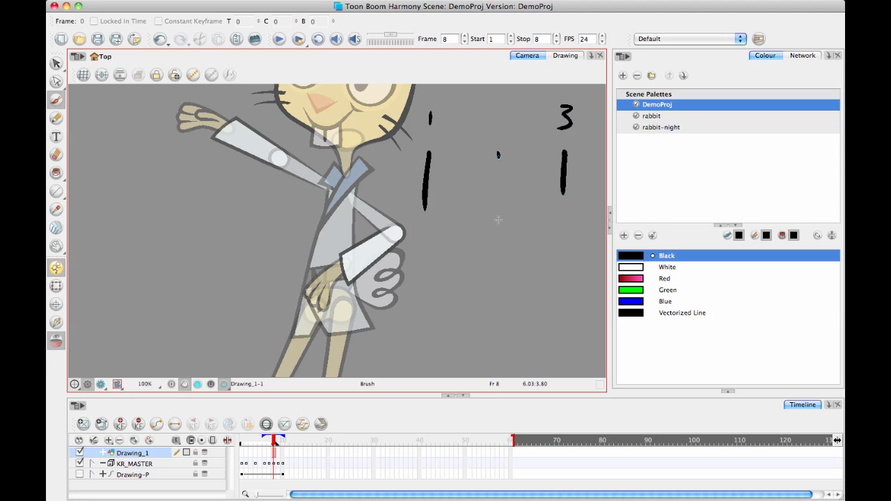
{"action": "left_click_drag", "start_coordinate": [487, 112], "coordinate": [504, 130]}
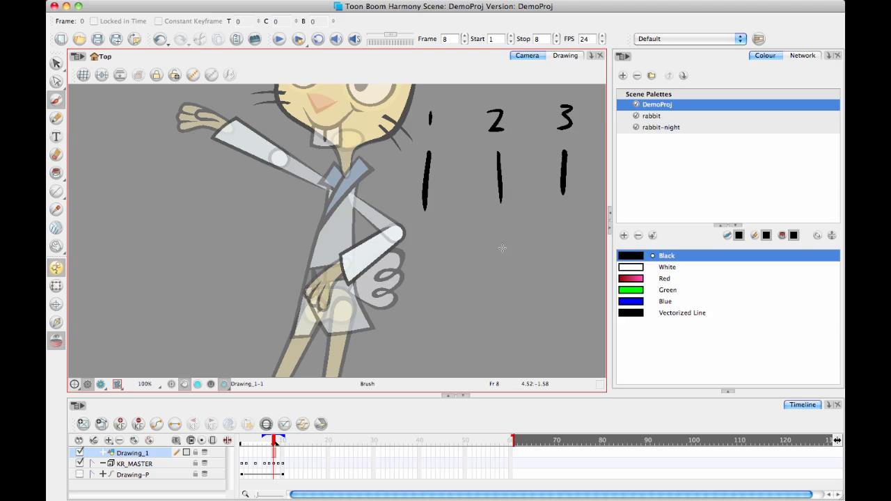
Brush a horizontal line joining the three ticks, plus a halfway tick between 1 and 2 and closer ticks toward 1.
{"action": "left_click_drag", "start_coordinate": [443, 174], "coordinate": [563, 170]}
{"action": "left_click_drag", "start_coordinate": [424, 176], "coordinate": [444, 173]}
{"action": "left_click_drag", "start_coordinate": [460, 152], "coordinate": [456, 208]}
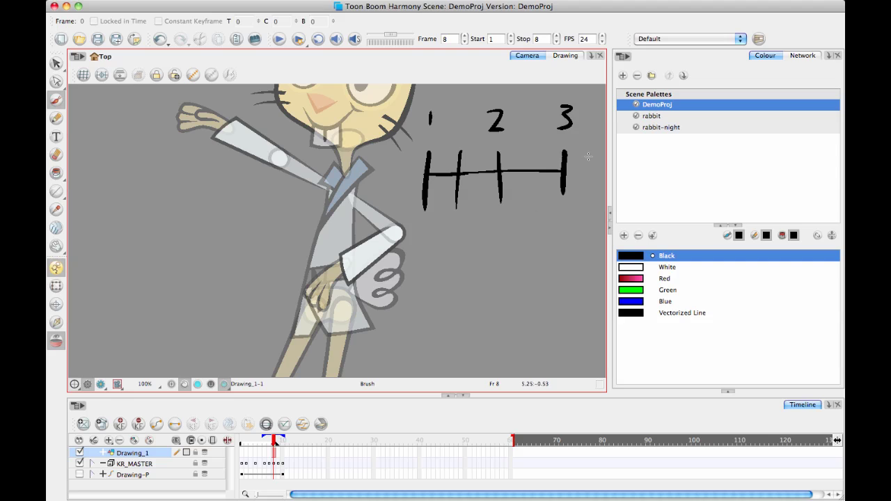
{"action": "left_click_drag", "start_coordinate": [442, 167], "coordinate": [441, 197]}
{"action": "left_click_drag", "start_coordinate": [437, 166], "coordinate": [430, 198]}
Brush progressively closer ticks between 2 and 3 toward 3, undoing the overly thick strokes on the halfway tick.
{"action": "left_click_drag", "start_coordinate": [530, 153], "coordinate": [527, 204]}
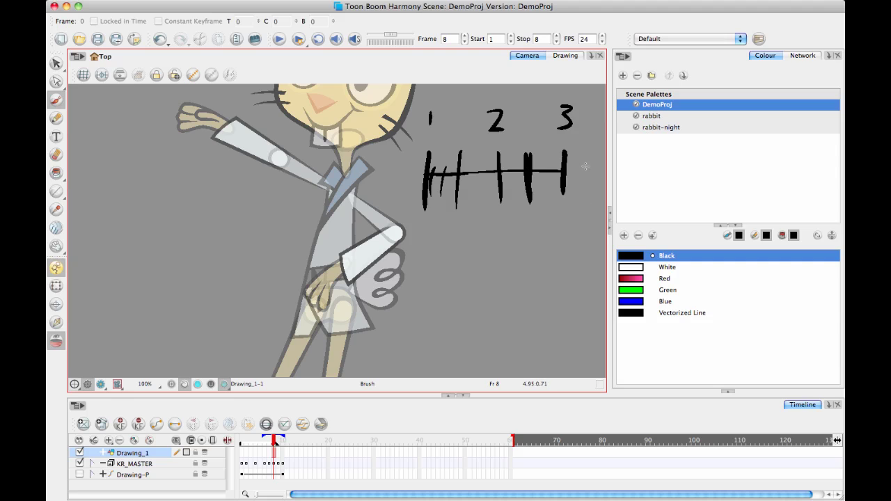
{"action": "left_click_drag", "start_coordinate": [527, 145], "coordinate": [527, 204]}
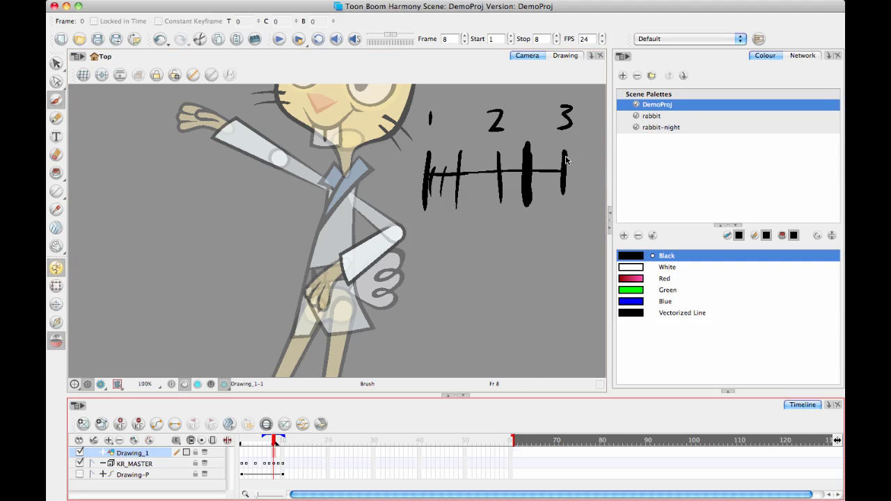
{"action": "key", "text": "super+z"}
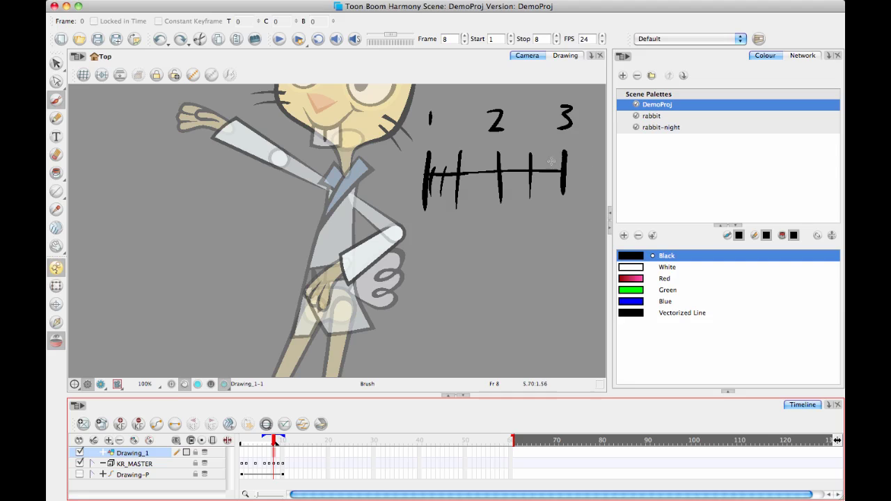
{"action": "left_click_drag", "start_coordinate": [549, 152], "coordinate": [547, 200]}
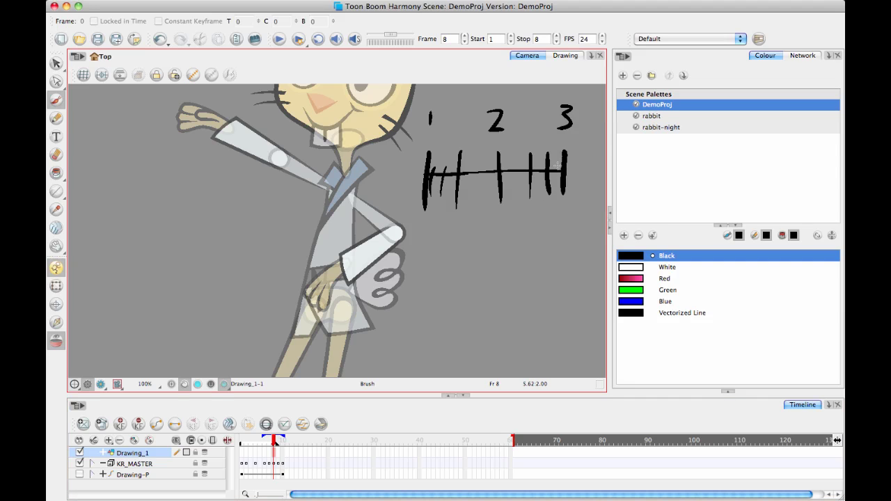
{"action": "left_click_drag", "start_coordinate": [558, 166], "coordinate": [562, 197]}
Extend the Drawing_1 exposure to frame 15 and compare the rabbit's poses on frames 10 and 8.
{"action": "left_click", "coordinate": [305, 453]}
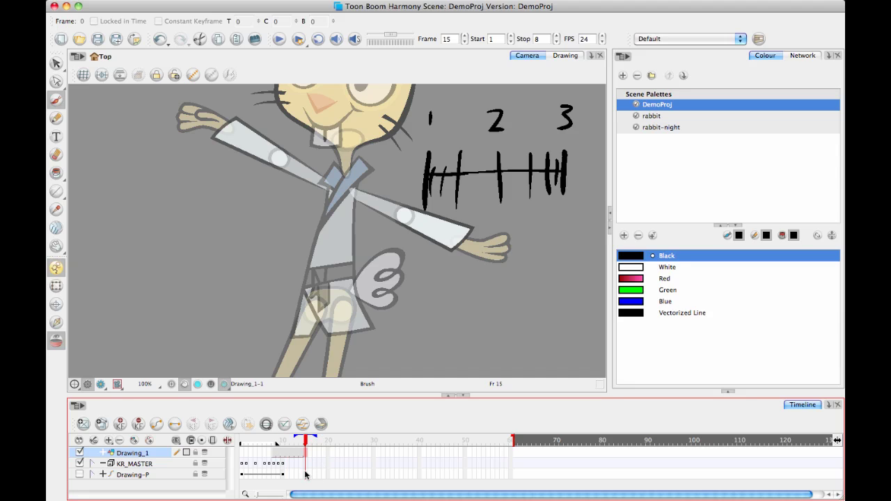
{"action": "left_click", "coordinate": [282, 464]}
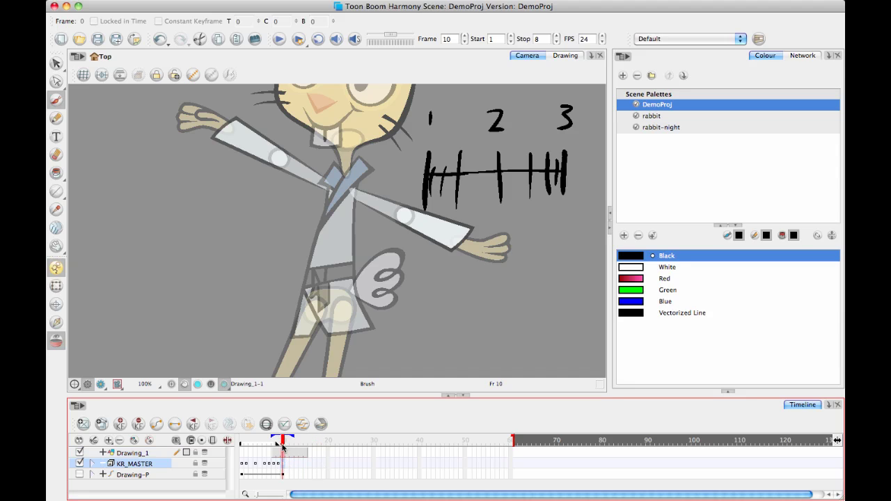
{"action": "left_click_drag", "start_coordinate": [280, 442], "coordinate": [274, 442]}
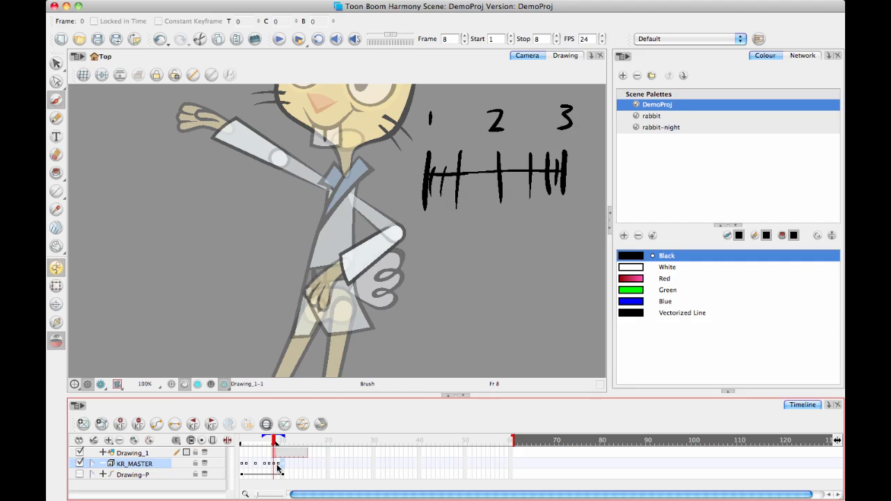
Move the KR_MASTER keyframes on frames 9 and 10 to frames 10 and 11, opening frame 9 for another in-between.
{"action": "left_click", "coordinate": [277, 465]}
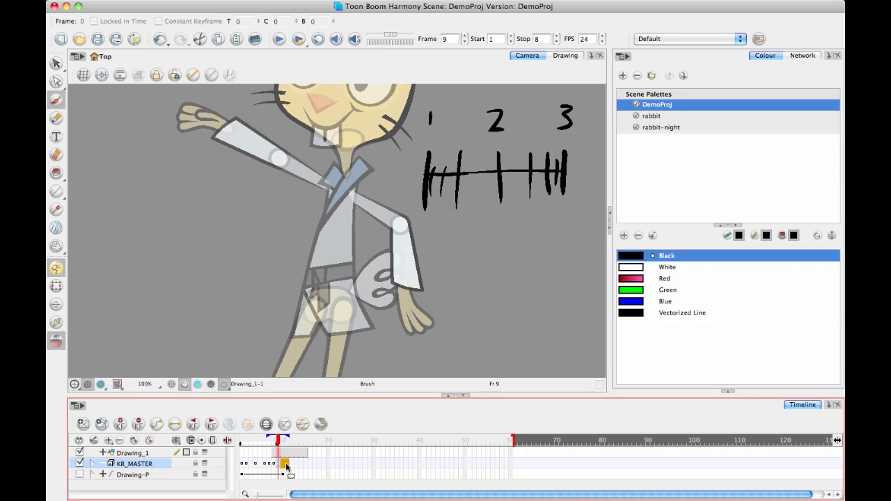
{"action": "left_click_drag", "start_coordinate": [286, 464], "coordinate": [288, 466]}
{"action": "left_click", "coordinate": [277, 465]}
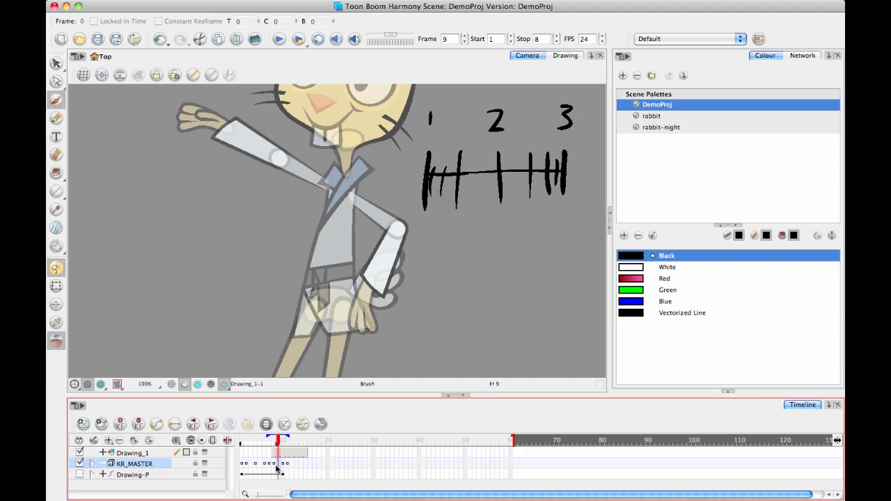
Select frames 9 to 12 of KR_MASTER, shift their keyframes one frame later, and return to frame 9.
{"action": "left_click_drag", "start_coordinate": [290, 464], "coordinate": [276, 467]}
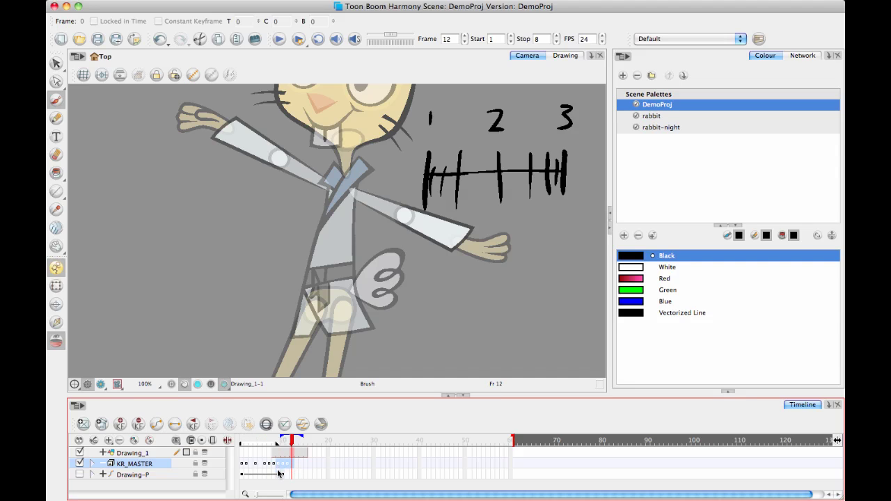
{"action": "key", "text": "comma"}
{"action": "key", "text": "comma"}
{"action": "key", "text": "comma"}
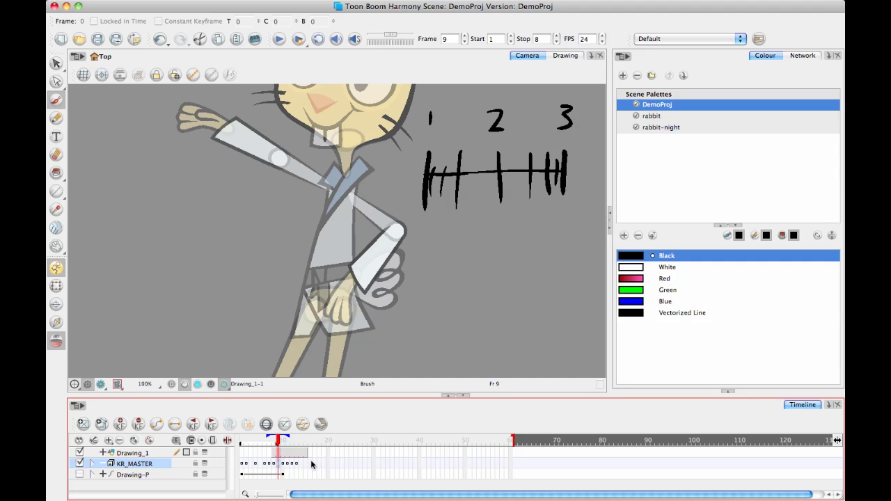
Try opening frame 13 by moving the last KR_MASTER keyframe to frame 14, compare the poses around it, and undo the last change.
{"action": "mouse_move", "coordinate": [277, 444]}
{"action": "left_mouse_down"}
{"action": "mouse_move", "coordinate": [270, 443]}
{"action": "mouse_move", "coordinate": [295, 447]}
{"action": "mouse_move", "coordinate": [269, 444]}
{"action": "mouse_move", "coordinate": [305, 451]}
{"action": "mouse_move", "coordinate": [268, 456]}
{"action": "mouse_move", "coordinate": [298, 456]}
{"action": "mouse_move", "coordinate": [269, 448]}
{"action": "mouse_move", "coordinate": [300, 459]}
{"action": "left_mouse_up"}
{"action": "left_click", "coordinate": [296, 468]}
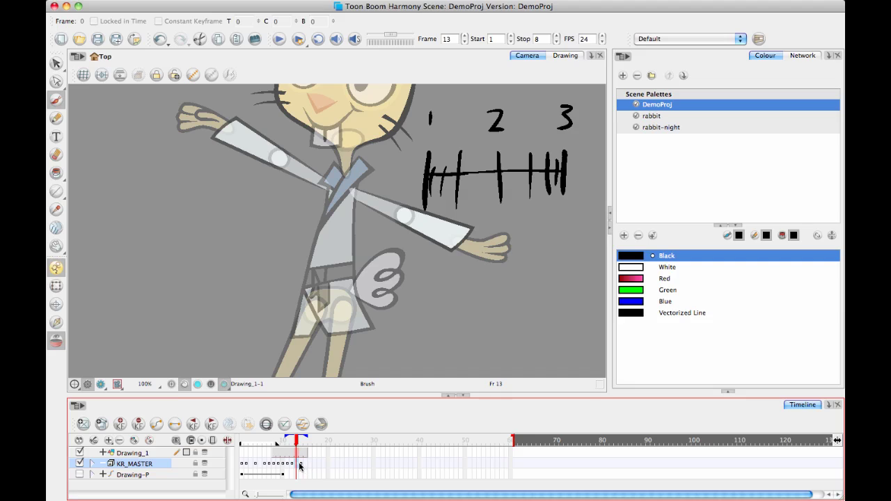
{"action": "left_click", "coordinate": [302, 466]}
{"action": "left_click", "coordinate": [296, 466]}
{"action": "left_click", "coordinate": [301, 444]}
{"action": "mouse_move", "coordinate": [302, 446]}
{"action": "left_mouse_down"}
{"action": "mouse_move", "coordinate": [278, 448]}
{"action": "mouse_move", "coordinate": [301, 449]}
{"action": "left_mouse_up"}
{"action": "key", "text": "super+z"}
Delete the KR_MASTER keyframes on frames 11 and 12 and place the extended-pose keyframe on frame 13.
{"action": "left_click_drag", "start_coordinate": [302, 441], "coordinate": [292, 441]}
{"action": "left_click", "coordinate": [297, 464]}
{"action": "left_click", "coordinate": [292, 463]}
{"action": "left_click", "coordinate": [302, 464]}
{"action": "left_click", "coordinate": [292, 464]}
{"action": "left_click", "coordinate": [287, 465]}
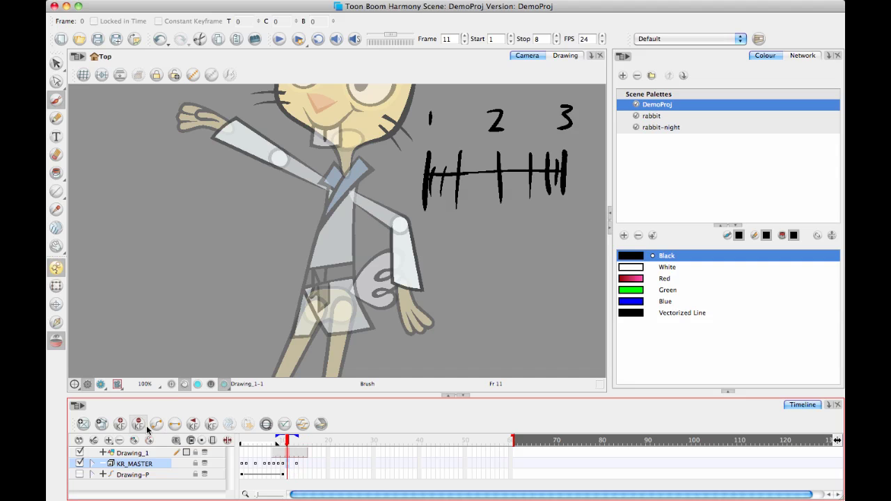
Add a KR_MASTER keyframe on the frame 12 in-between and move the extended-pose keyframe from frame 13 to frame 14.
{"action": "left_click", "coordinate": [292, 465]}
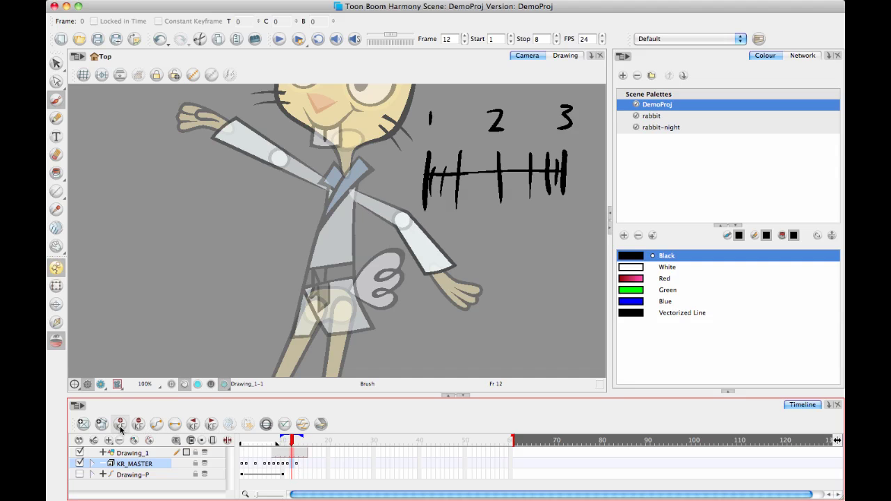
{"action": "left_click", "coordinate": [297, 464]}
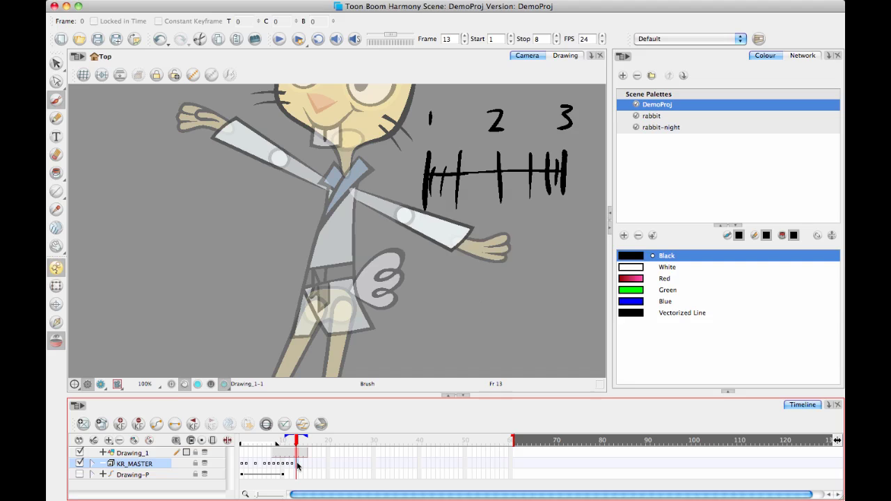
{"action": "left_click_drag", "start_coordinate": [297, 464], "coordinate": [302, 465]}
{"action": "left_click", "coordinate": [292, 464]}
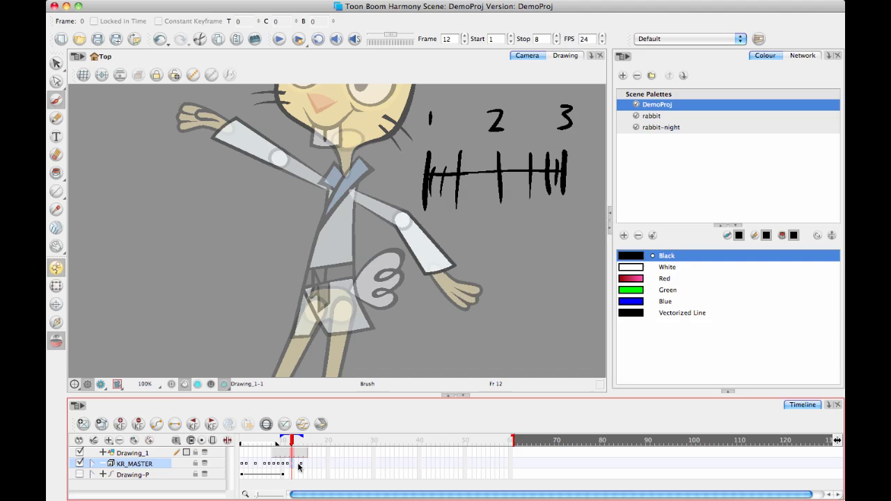
Add KR_MASTER in-between keyframes on frames 13 and 14, moving the extended-pose keyframe to frame 15.
{"action": "left_click", "coordinate": [298, 467]}
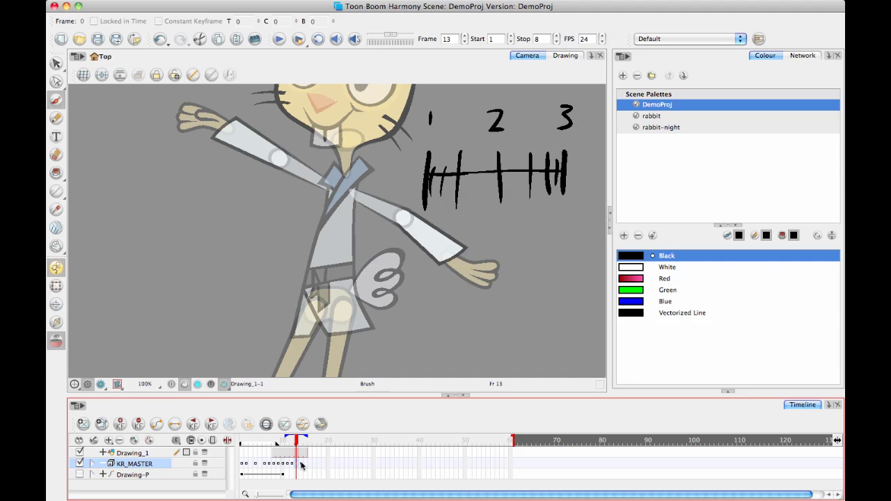
{"action": "mouse_move", "coordinate": [297, 441]}
{"action": "left_mouse_down"}
{"action": "mouse_move", "coordinate": [278, 443]}
{"action": "mouse_move", "coordinate": [305, 443]}
{"action": "mouse_move", "coordinate": [256, 445]}
{"action": "mouse_move", "coordinate": [311, 451]}
{"action": "mouse_move", "coordinate": [284, 451]}
{"action": "mouse_move", "coordinate": [302, 451]}
{"action": "mouse_move", "coordinate": [304, 465]}
{"action": "left_mouse_up"}
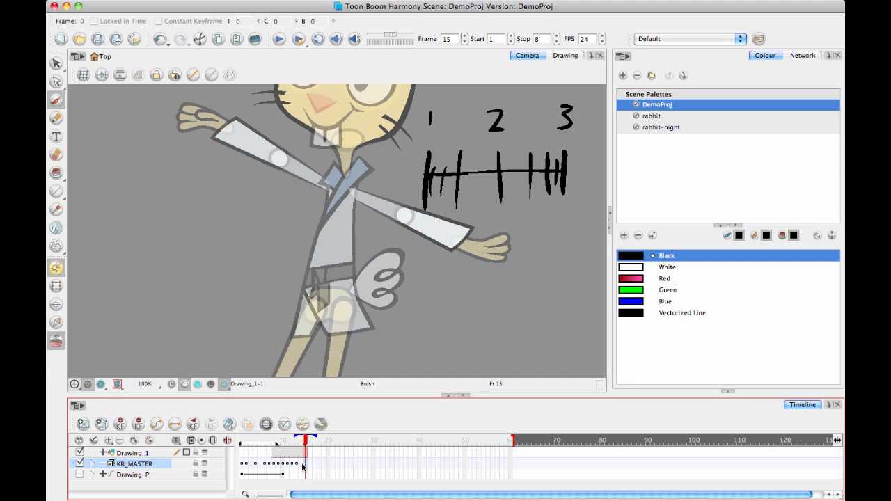
{"action": "left_click", "coordinate": [298, 466]}
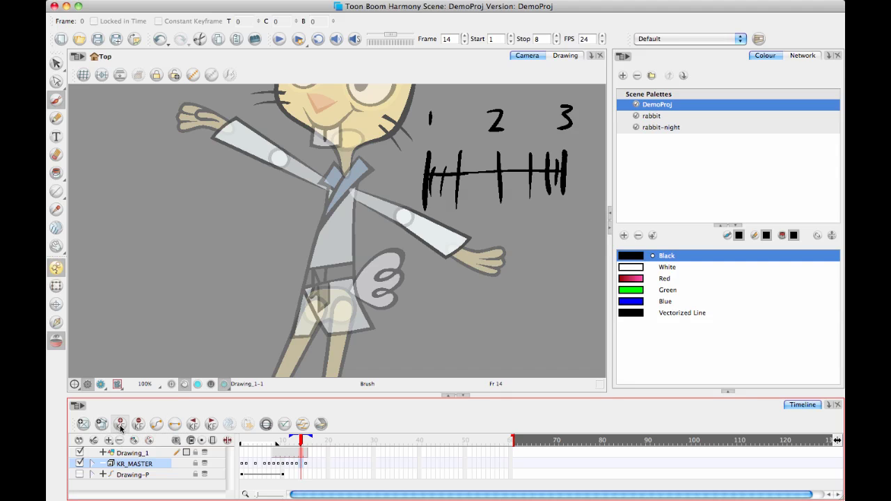
Set the playback stop to frame 16 and play the arm animation.
{"action": "mouse_move", "coordinate": [302, 439]}
{"action": "left_mouse_down"}
{"action": "mouse_move", "coordinate": [243, 440]}
{"action": "mouse_move", "coordinate": [312, 443]}
{"action": "left_mouse_up"}
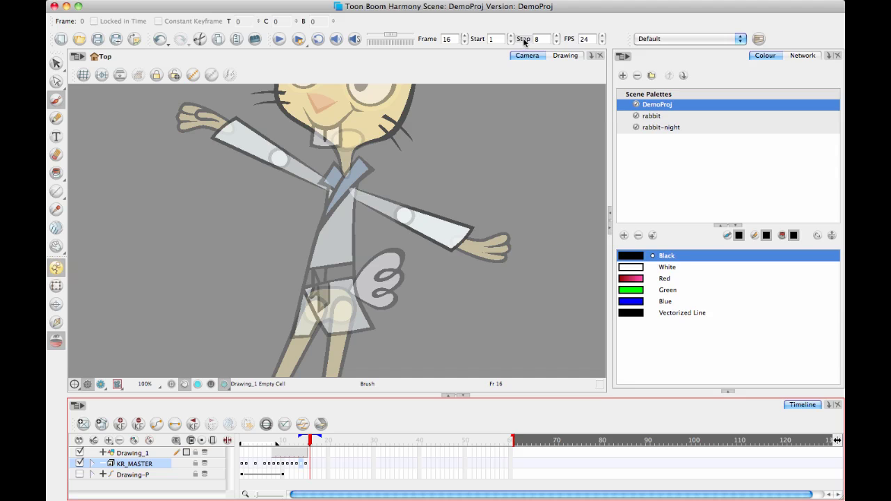
{"action": "left_click", "coordinate": [297, 39]}
{"action": "left_click", "coordinate": [280, 39]}
Select the KR_MASTER cells from frame 9 onward and space the last four keyframes two frames apart, starting at frame 13.
{"action": "left_click_drag", "start_coordinate": [317, 465], "coordinate": [277, 463]}
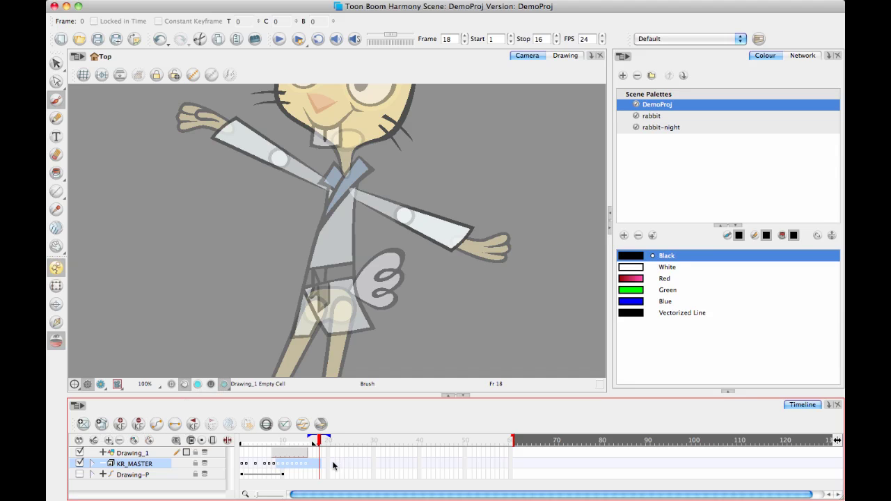
{"action": "mouse_move", "coordinate": [334, 457]}
{"action": "left_mouse_down"}
{"action": "mouse_move", "coordinate": [298, 469]}
{"action": "mouse_move", "coordinate": [330, 465]}
{"action": "mouse_move", "coordinate": [292, 466]}
{"action": "mouse_move", "coordinate": [303, 466]}
{"action": "mouse_move", "coordinate": [283, 439]}
{"action": "mouse_move", "coordinate": [240, 416]}
{"action": "left_mouse_up"}
{"action": "left_click", "coordinate": [306, 465]}
{"action": "left_click", "coordinate": [293, 465]}
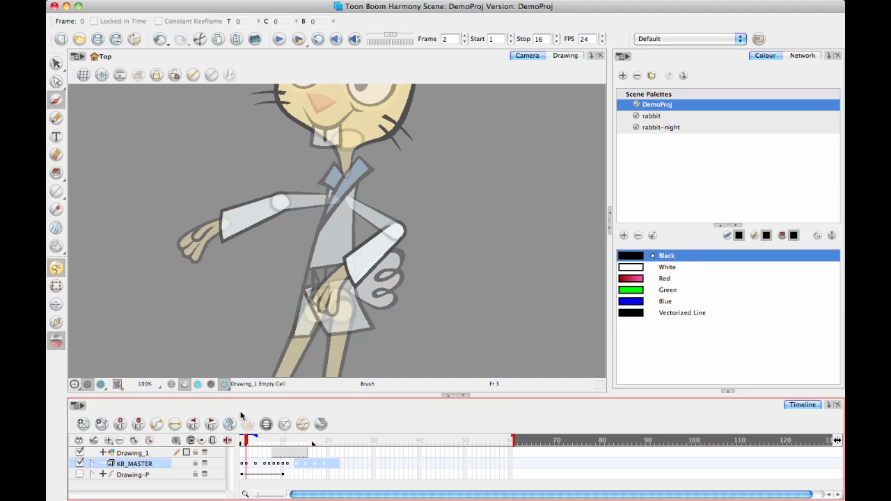
Set the playback stop to frame 21, play the retimed arm animation several times, and return to frame 1.
{"action": "left_click", "coordinate": [333, 439]}
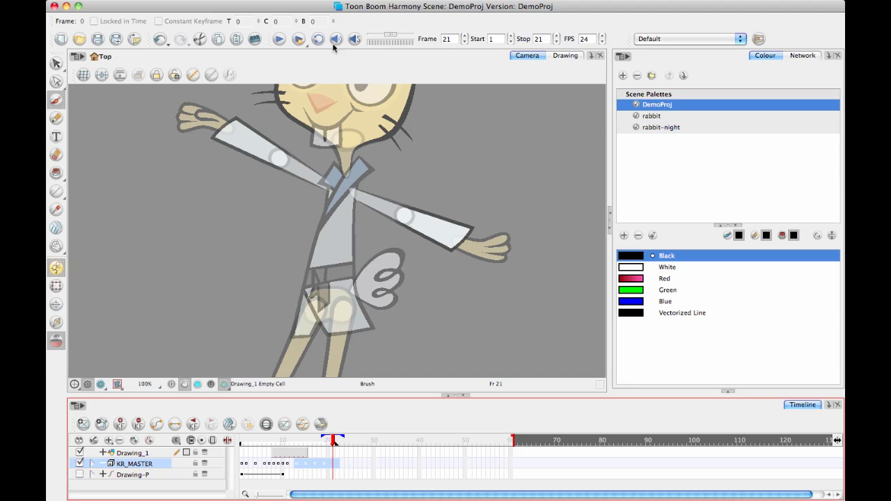
{"action": "left_click", "coordinate": [276, 39]}
{"action": "left_click", "coordinate": [276, 39]}
{"action": "left_click", "coordinate": [276, 39]}
{"action": "left_click", "coordinate": [276, 39]}
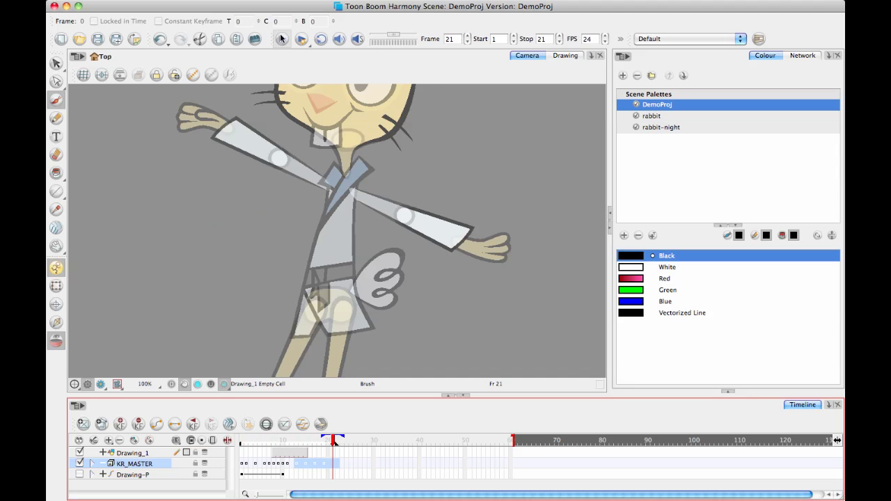
{"action": "left_click", "coordinate": [277, 40]}
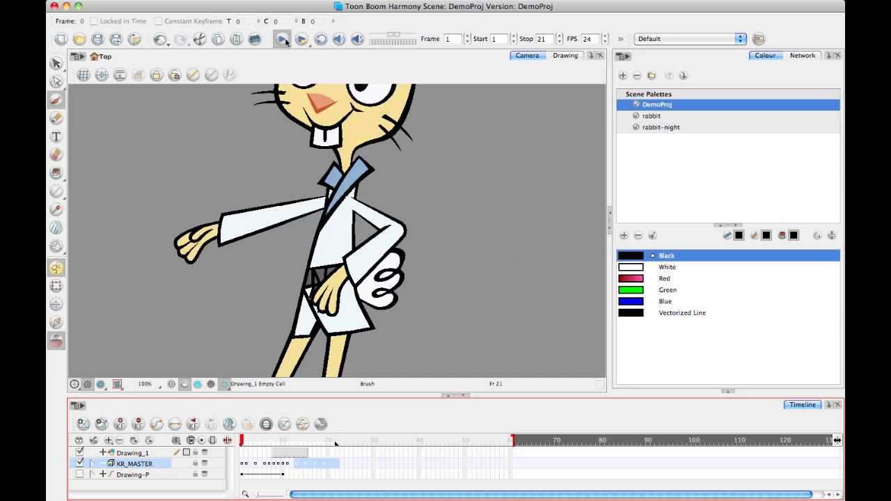
{"action": "left_click", "coordinate": [277, 41]}
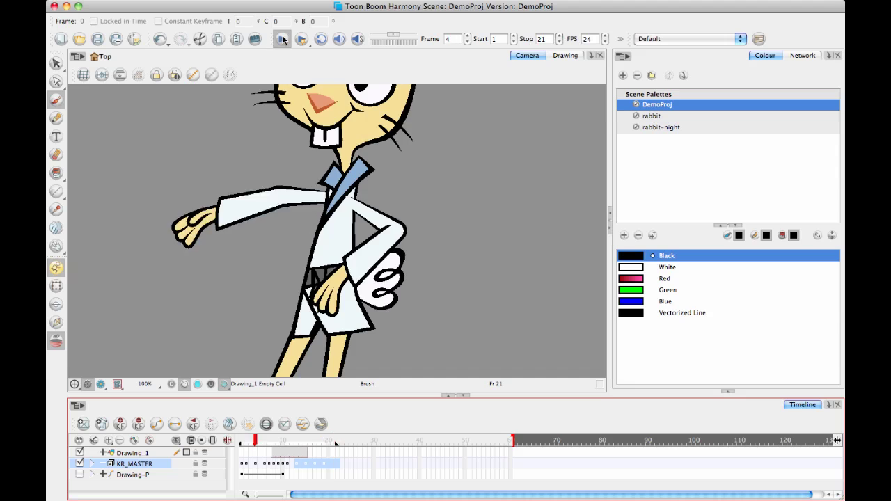
{"action": "left_click", "coordinate": [282, 39]}
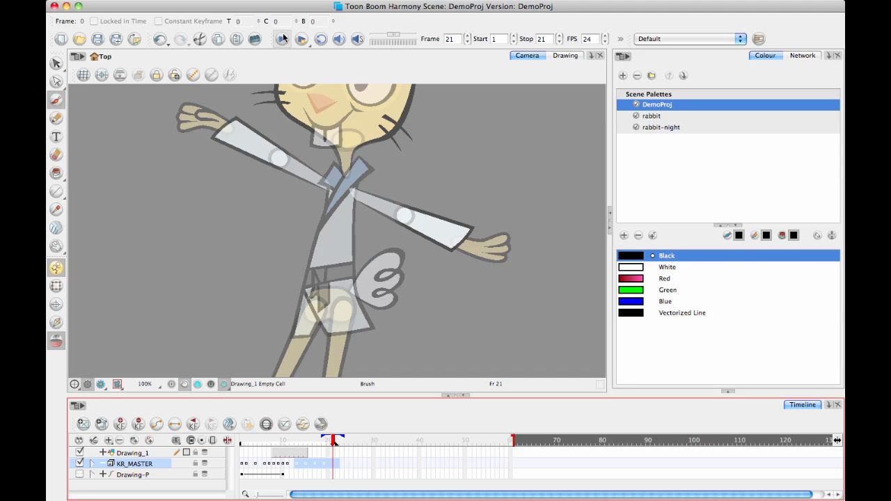
{"action": "left_click", "coordinate": [282, 39]}
{"action": "left_click_drag", "start_coordinate": [328, 443], "coordinate": [155, 354]}
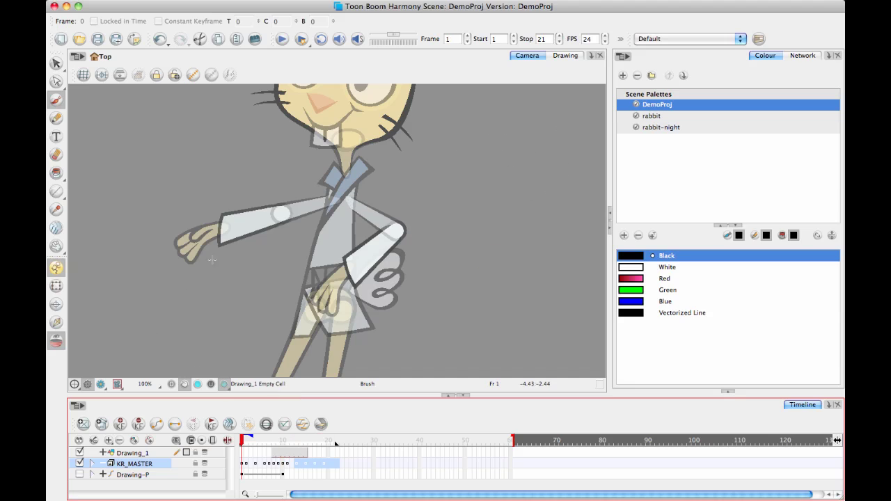